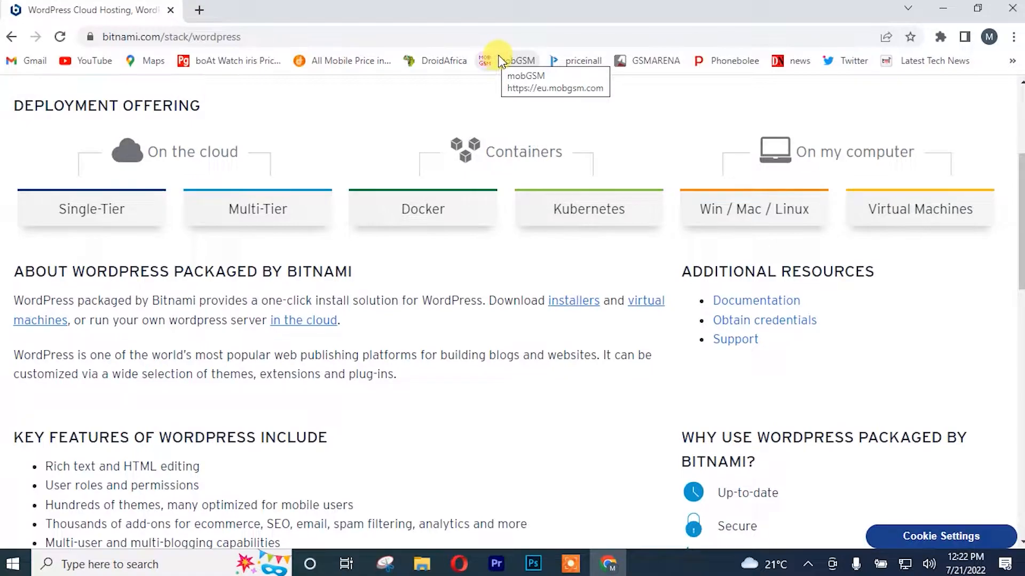
Step: Open Bitnami's Win / Mac / Linux WordPress installers page and scroll to the Download Installers list
{"action": "left_click", "coordinate": [748, 209]}
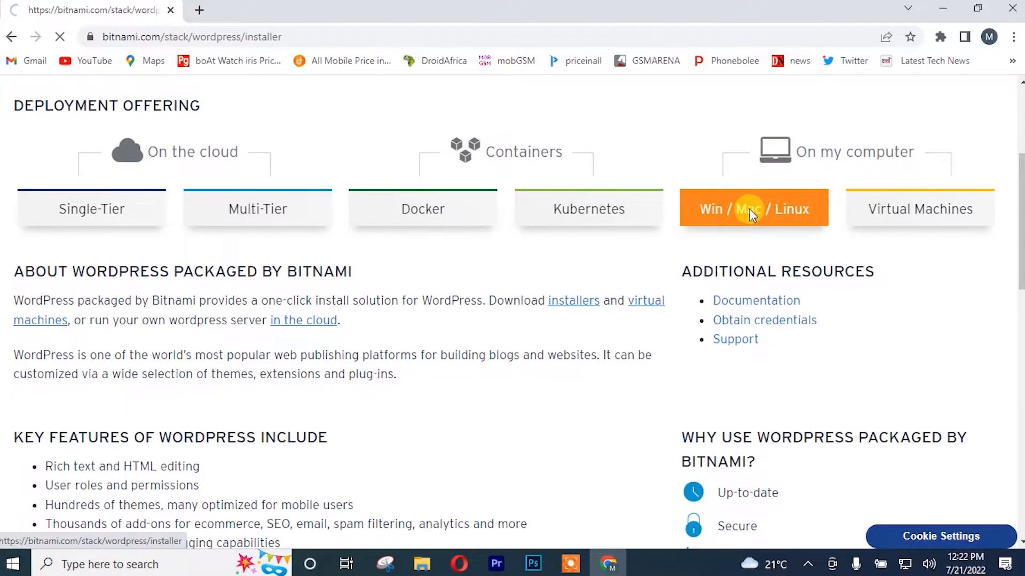
{"action": "scroll", "coordinate": [664, 195], "scroll_direction": "down", "scroll_amount": 3}
{"action": "scroll", "coordinate": [665, 194], "scroll_direction": "down", "scroll_amount": 10}
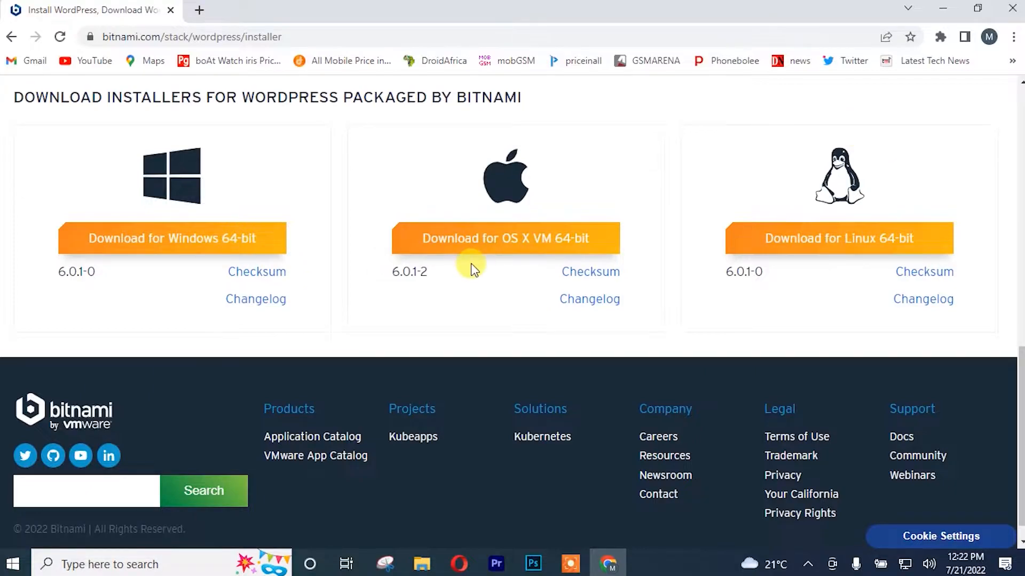
{"action": "scroll", "coordinate": [471, 267], "scroll_direction": "up", "scroll_amount": 1}
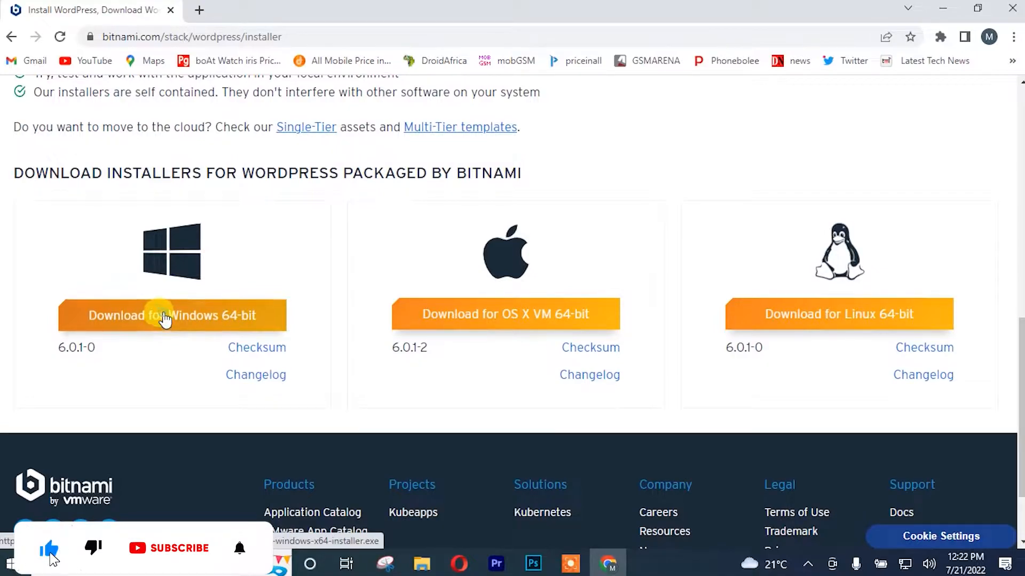
Step: Download the Windows 64-bit installer in IDM, overwriting the earlier copy
{"action": "left_click", "coordinate": [166, 318]}
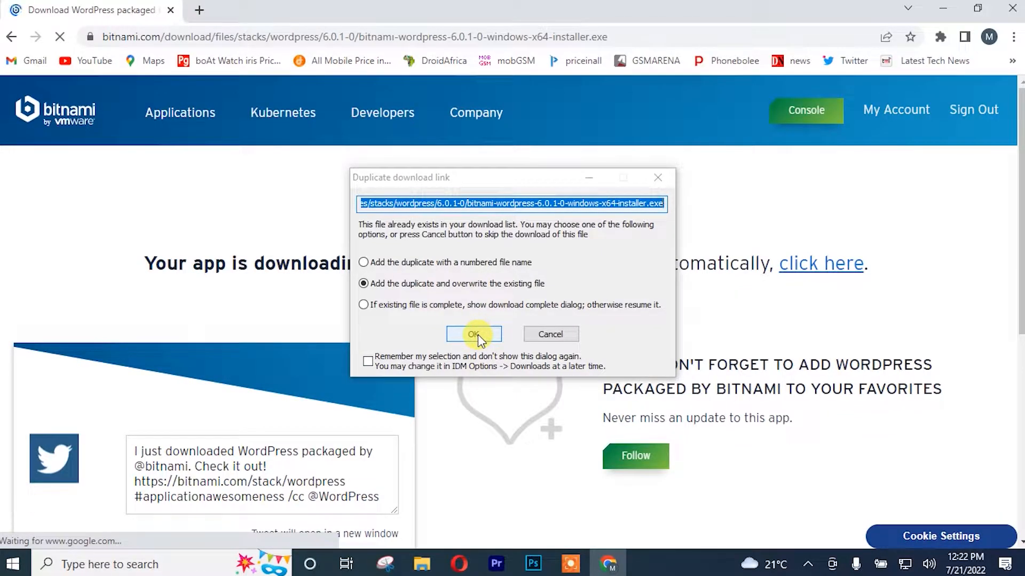
{"action": "left_click", "coordinate": [478, 334]}
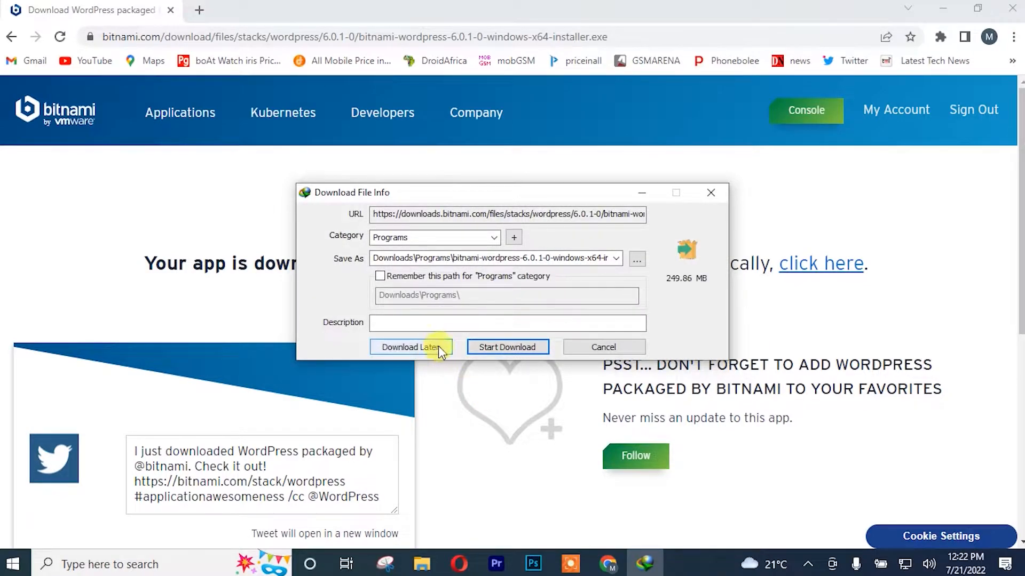
{"action": "left_click", "coordinate": [487, 346]}
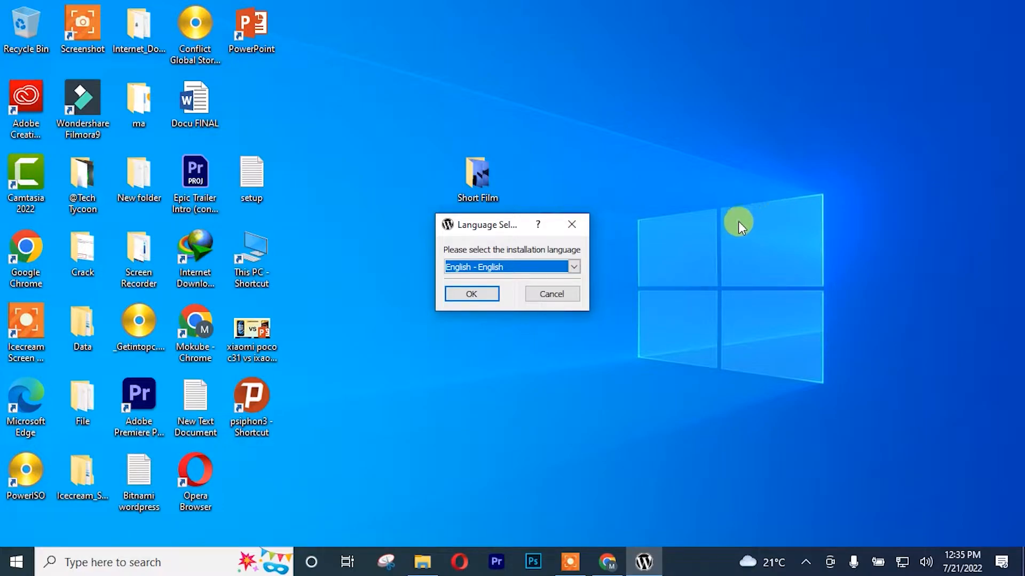
Step: Choose English, keep WordPress and PhpMyAdmin components and the C:\Bitnami\wordpress-6.0.1-0 folder
{"action": "left_click", "coordinate": [572, 269]}
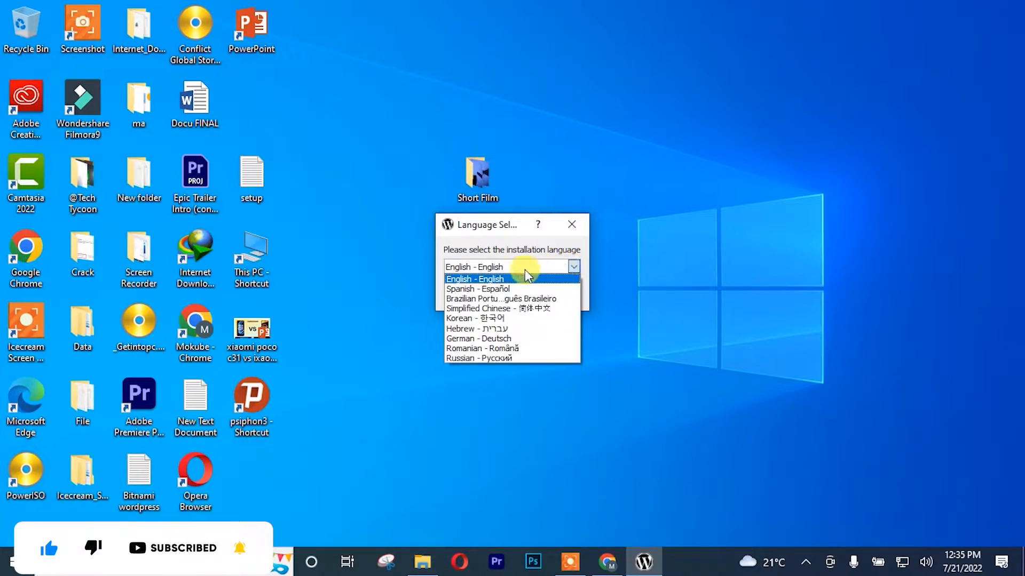
{"action": "left_click", "coordinate": [507, 278]}
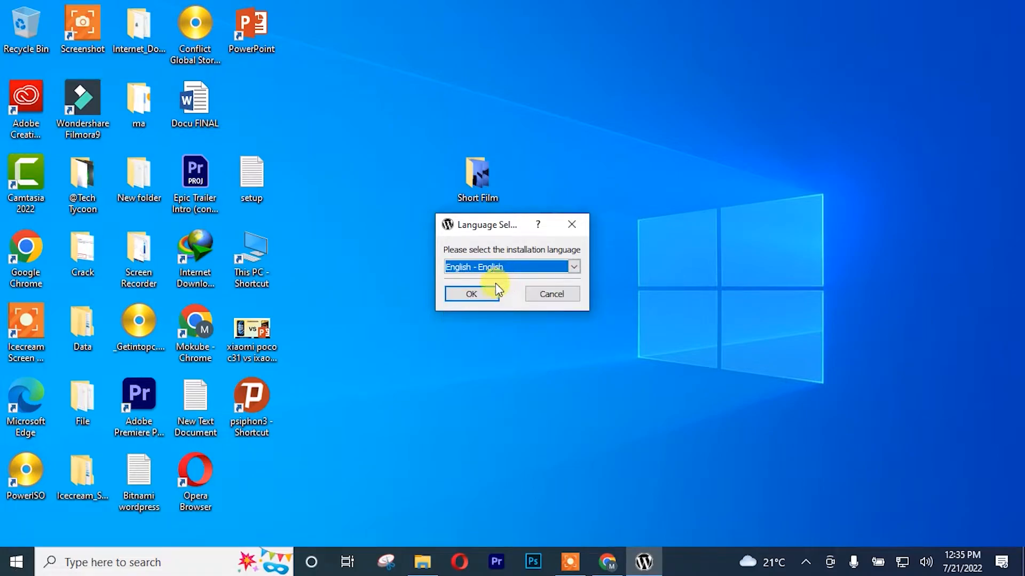
{"action": "left_click", "coordinate": [471, 294]}
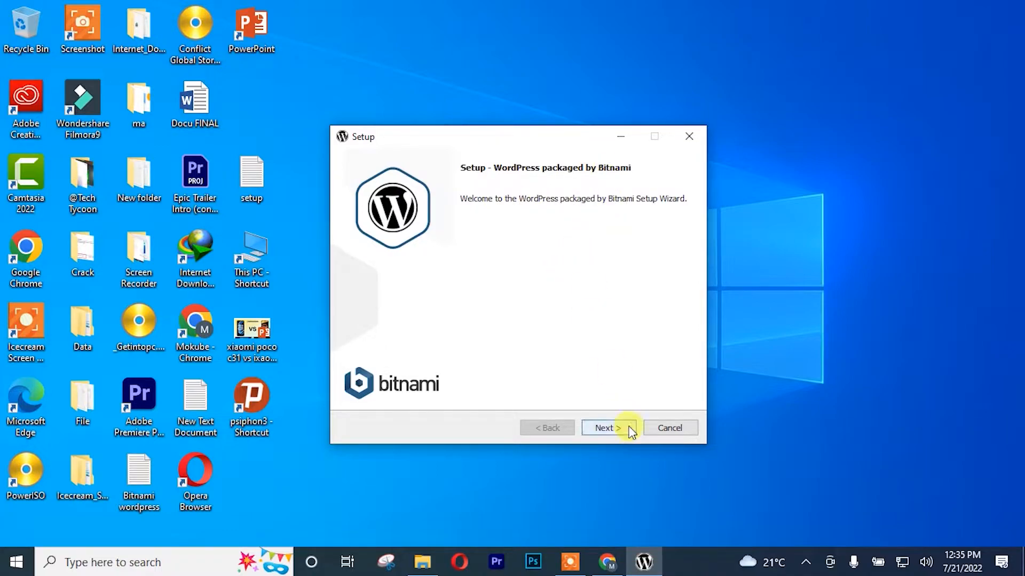
{"action": "left_click", "coordinate": [610, 430]}
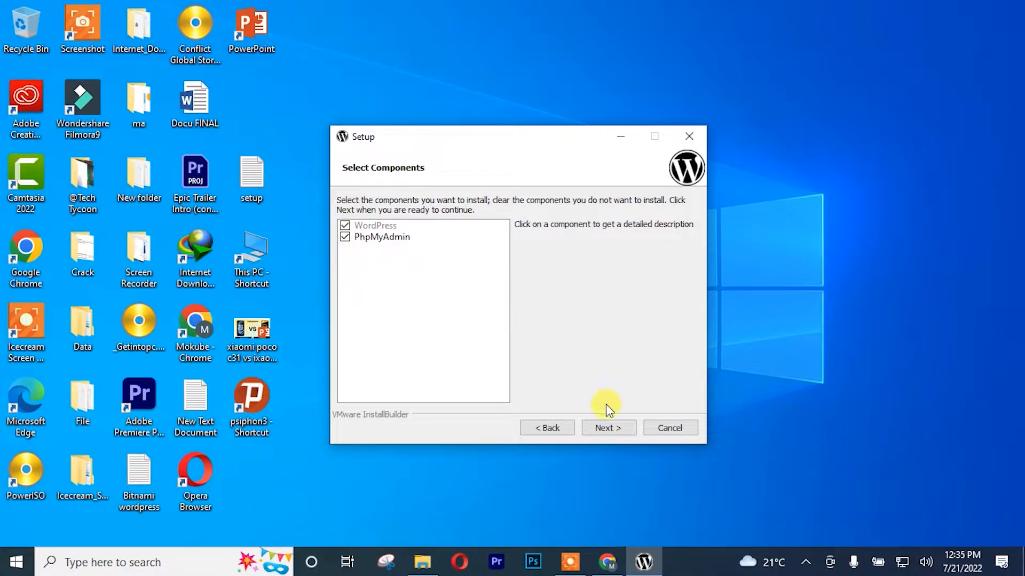
{"action": "left_click", "coordinate": [606, 429]}
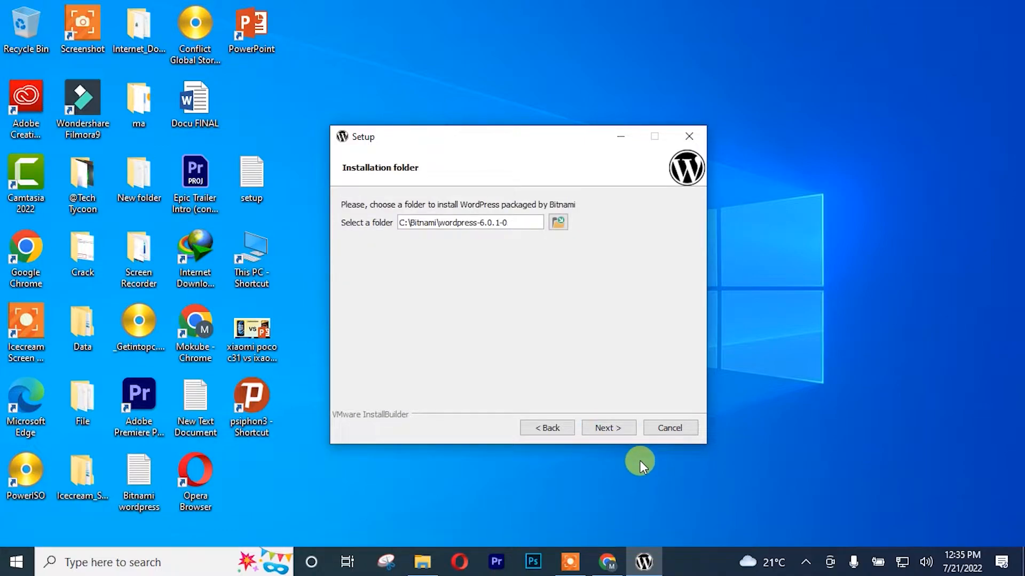
{"action": "left_click", "coordinate": [607, 430]}
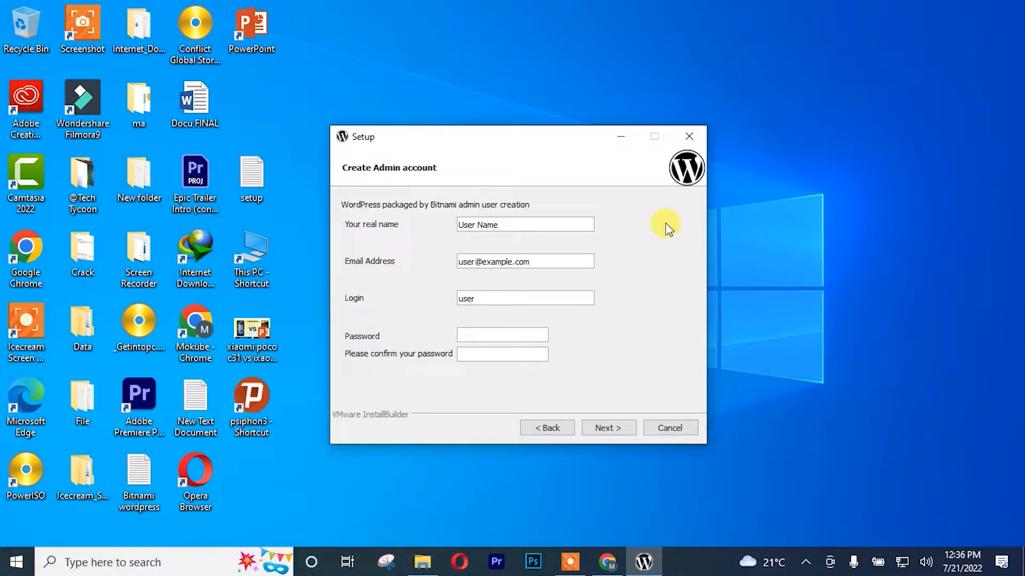
Step: Create a desktop text document named Bitnami and open it in Notepad
{"action": "left_click_drag", "start_coordinate": [558, 142], "coordinate": [378, 107]}
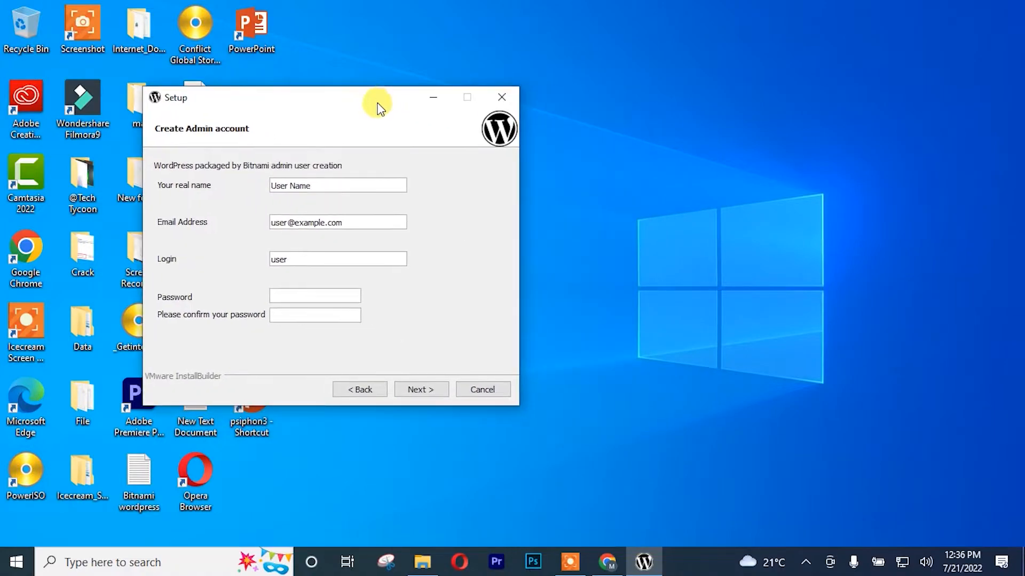
{"action": "right_click", "coordinate": [795, 176]}
{"action": "mouse_move", "coordinate": [782, 284]}
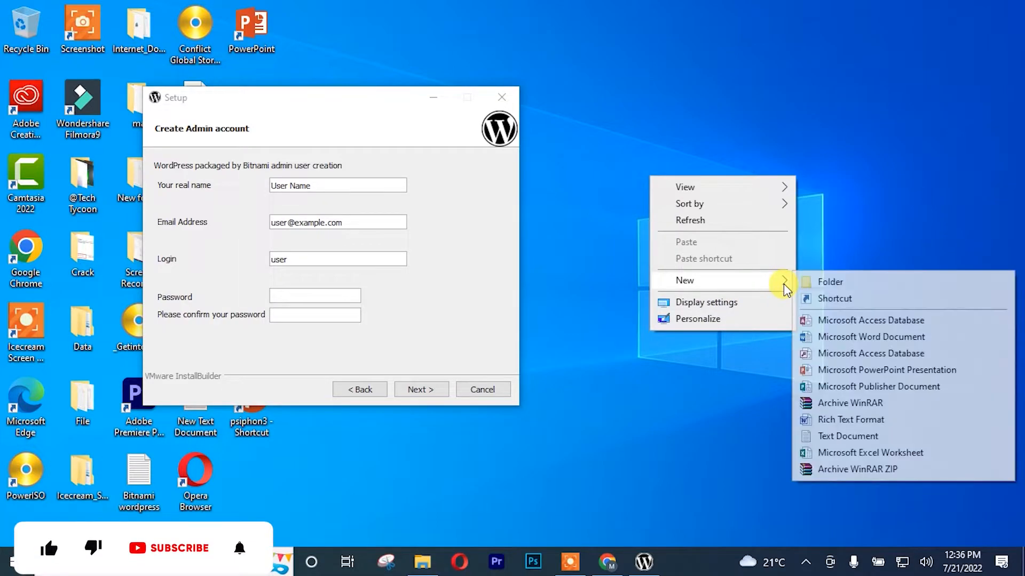
{"action": "left_click", "coordinate": [841, 434]}
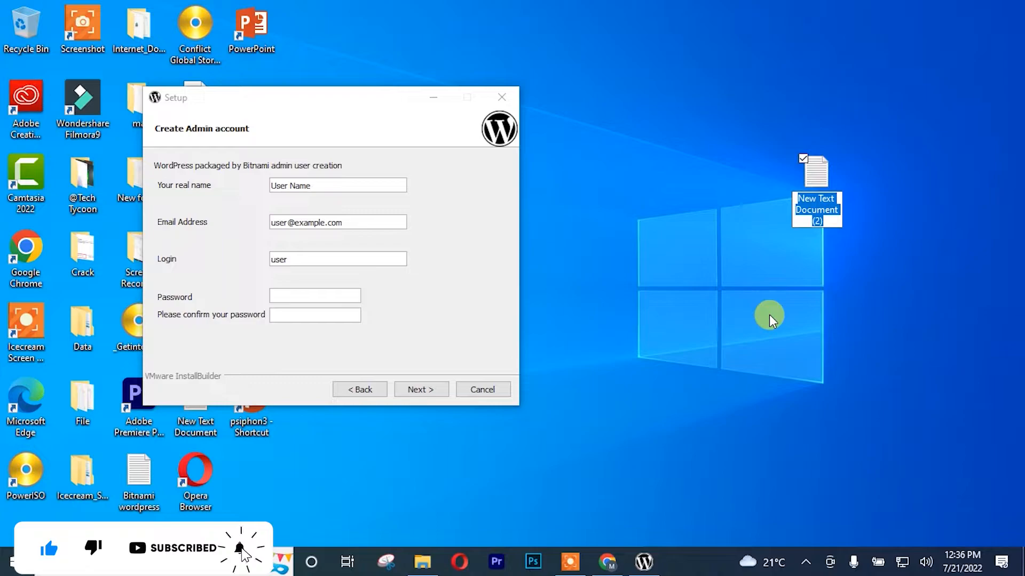
{"action": "type", "text": "Bi"}
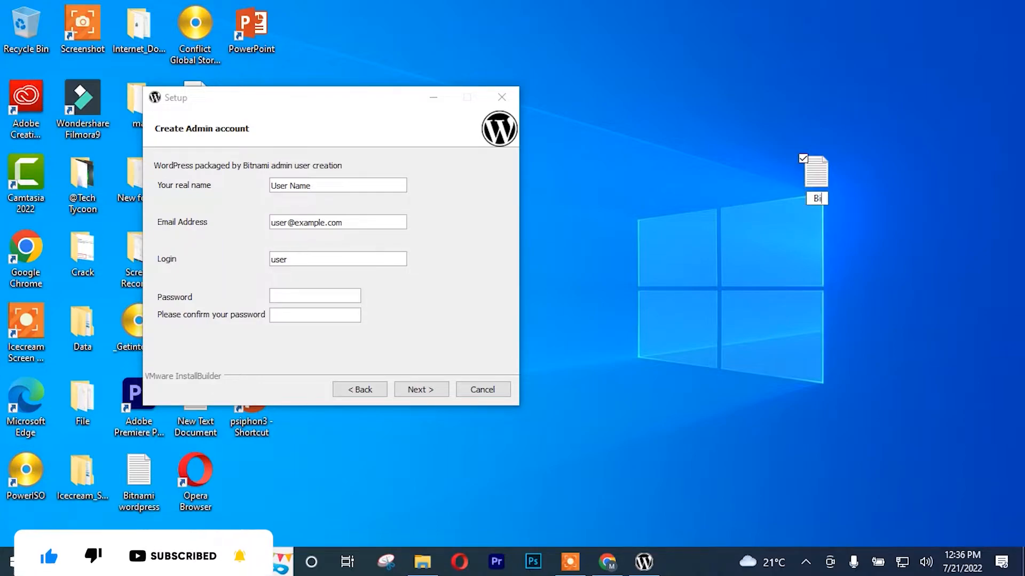
{"action": "type", "text": "tnami"}
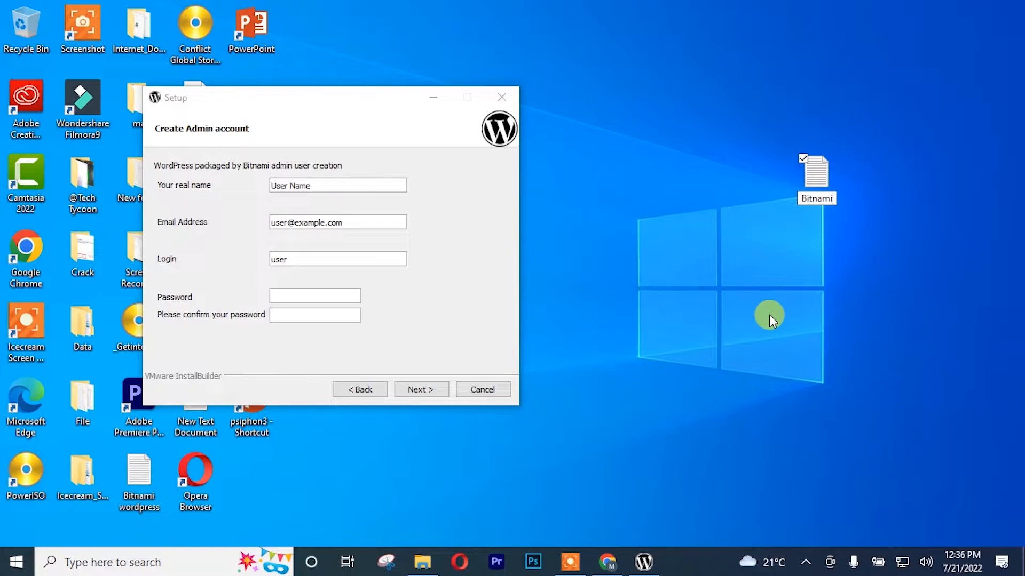
{"action": "key", "text": "Return"}
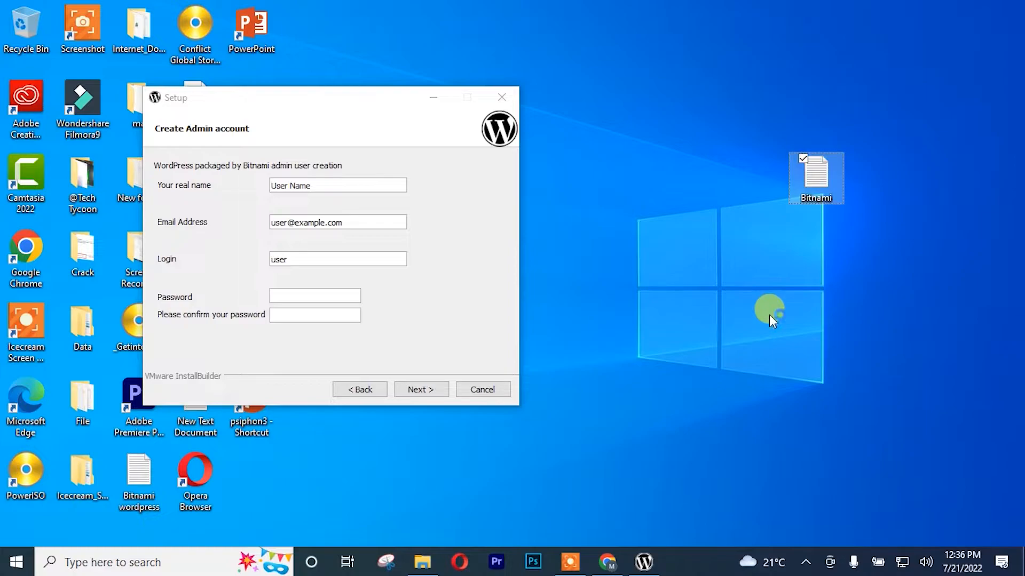
{"action": "key", "text": "Return"}
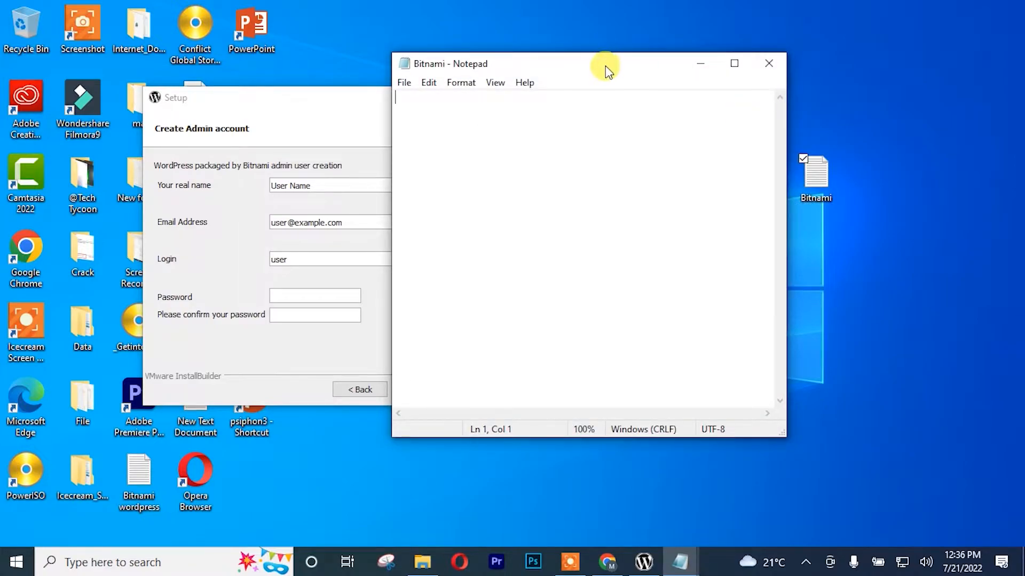
Step: Write the admin's real name, email, login and password as labelled lines in the note
{"action": "left_click_drag", "start_coordinate": [605, 66], "coordinate": [834, 89]}
{"action": "left_click", "coordinate": [769, 63]}
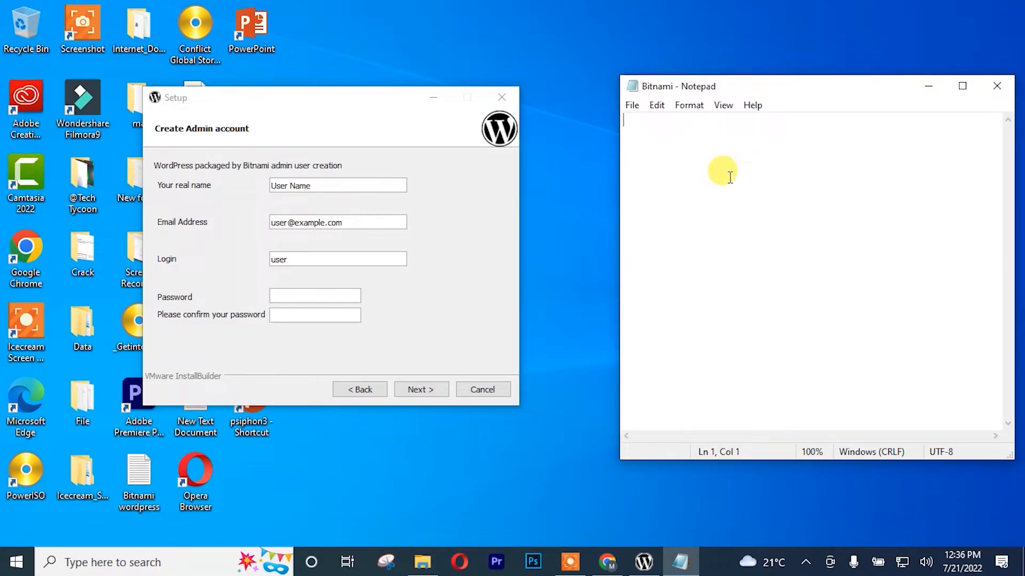
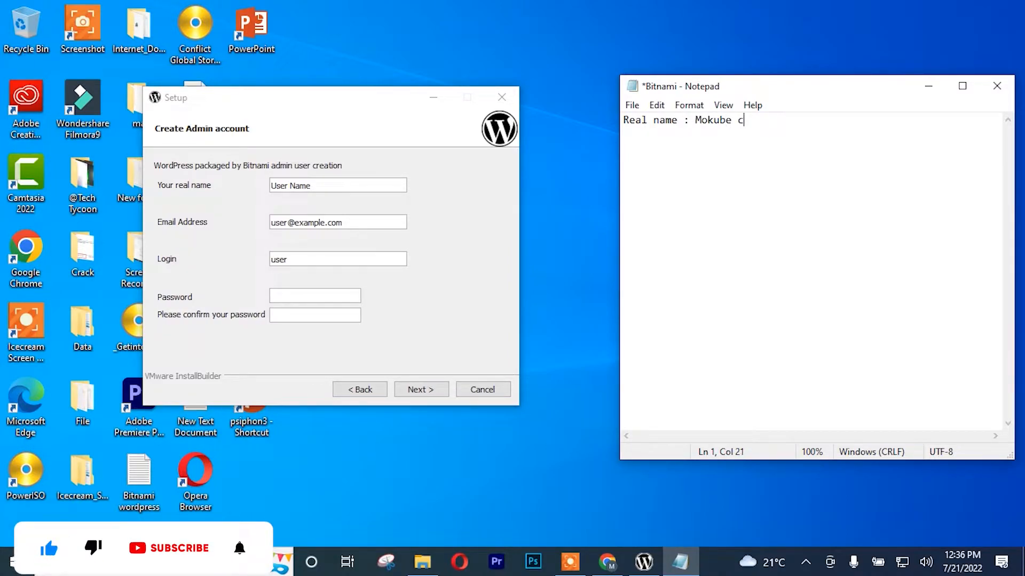
{"action": "key", "text": "Return"}
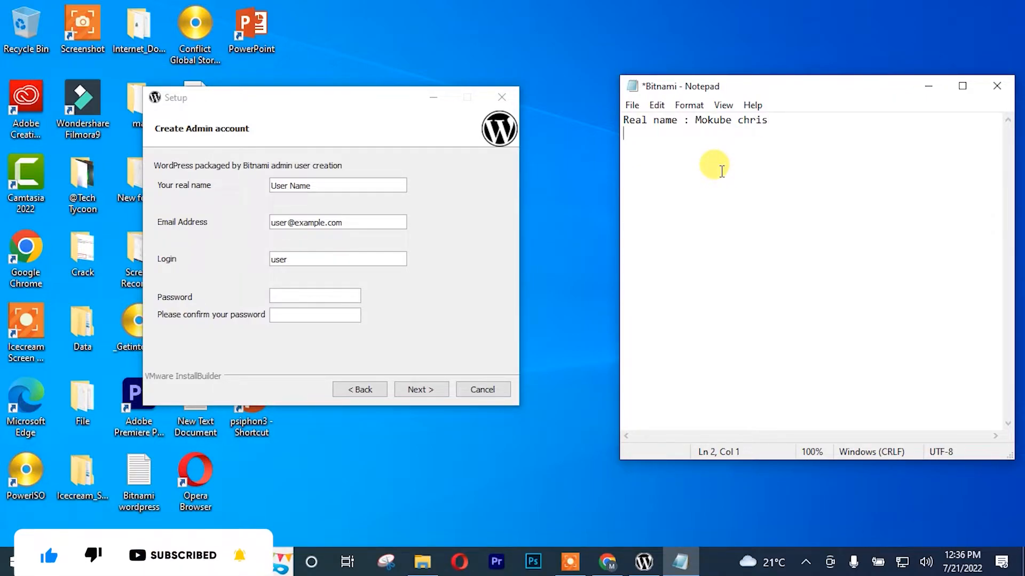
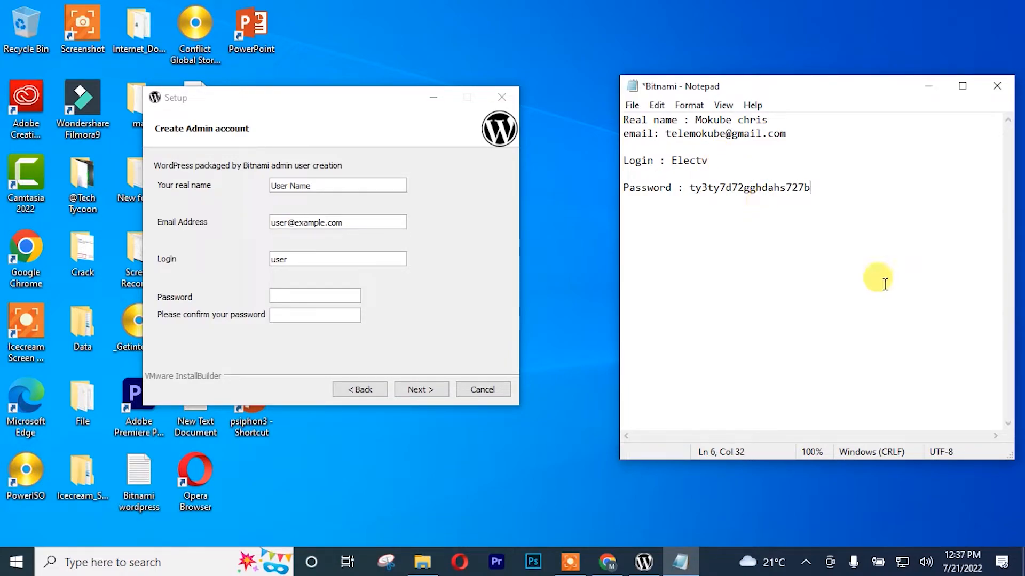
Step: Copy the noted real name and email address into the setup's Real name and Email fields
{"action": "left_click_drag", "start_coordinate": [769, 120], "coordinate": [695, 121]}
{"action": "key", "text": "ctrl+c"}
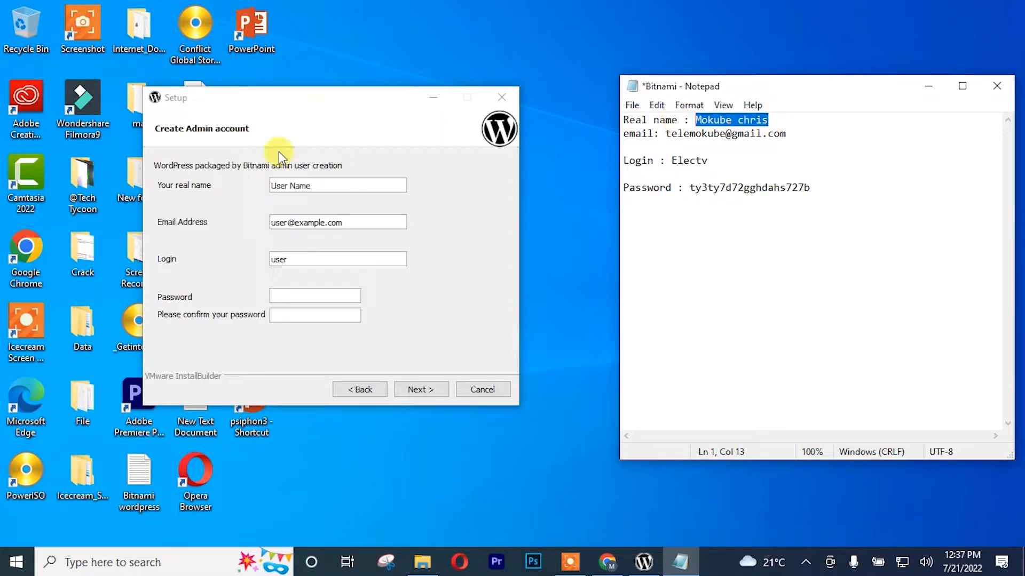
{"action": "left_click", "coordinate": [334, 186]}
{"action": "key", "text": "ctrl+v"}
{"action": "left_click_drag", "start_coordinate": [786, 134], "coordinate": [667, 134]}
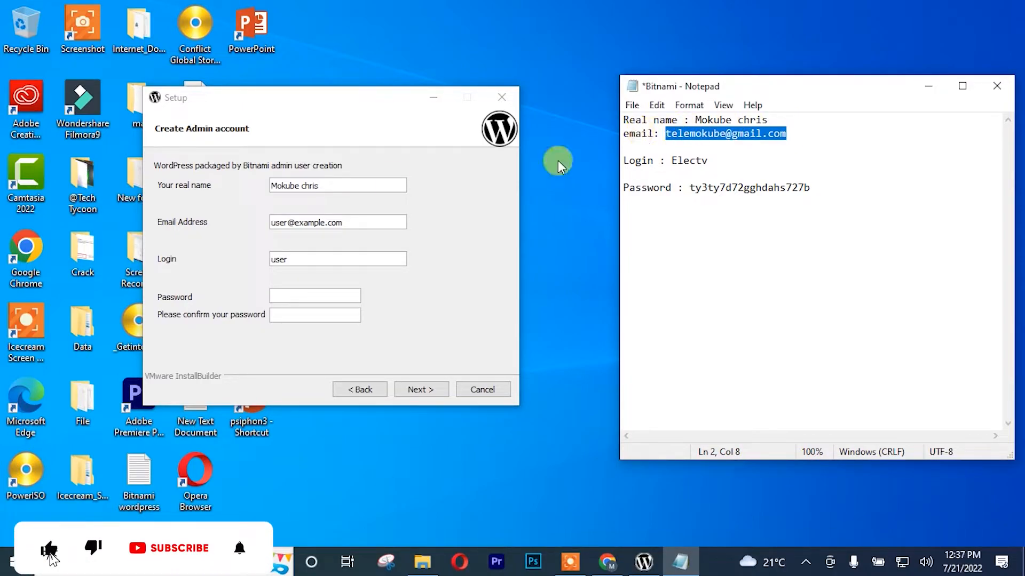
{"action": "left_click", "coordinate": [344, 223]}
{"action": "double_click", "coordinate": [343, 222]}
{"action": "key", "text": "ctrl+v"}
Step: Replace the default Login value with the login name from the note
{"action": "left_click", "coordinate": [715, 160]}
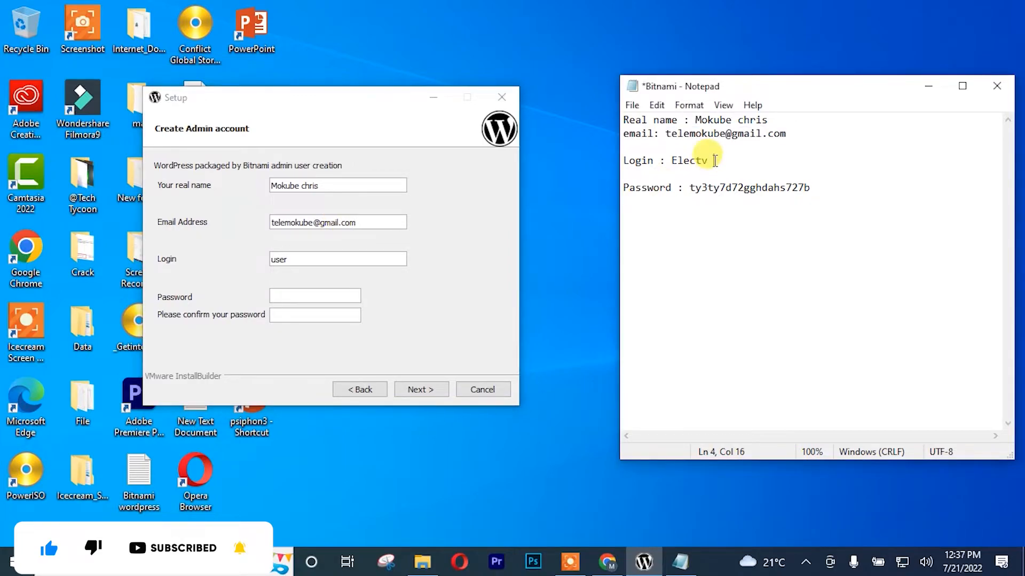
{"action": "left_click_drag", "start_coordinate": [714, 160], "coordinate": [672, 160]}
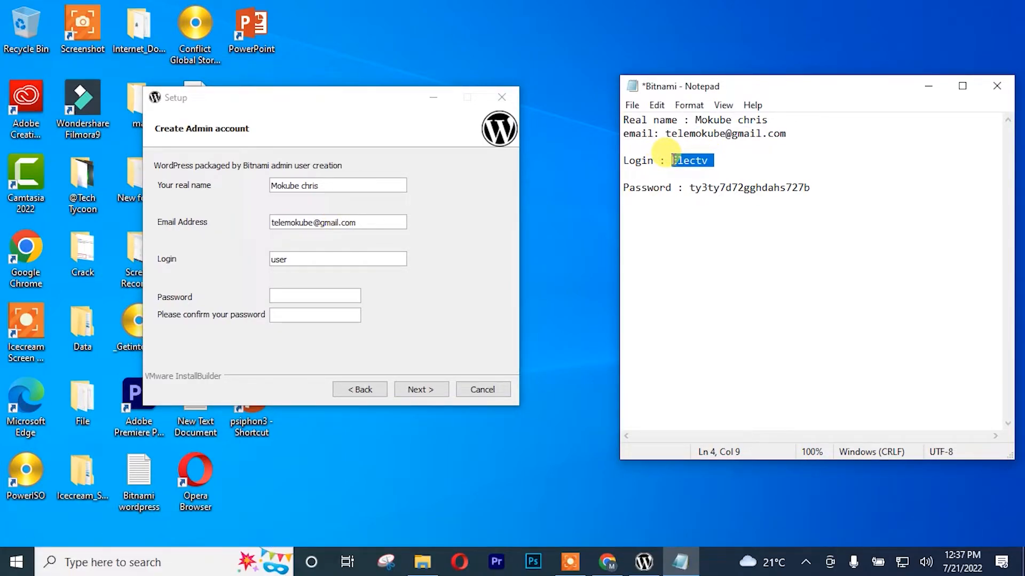
{"action": "left_click", "coordinate": [294, 261]}
{"action": "double_click", "coordinate": [296, 262]}
{"action": "key", "text": "ctrl+v"}
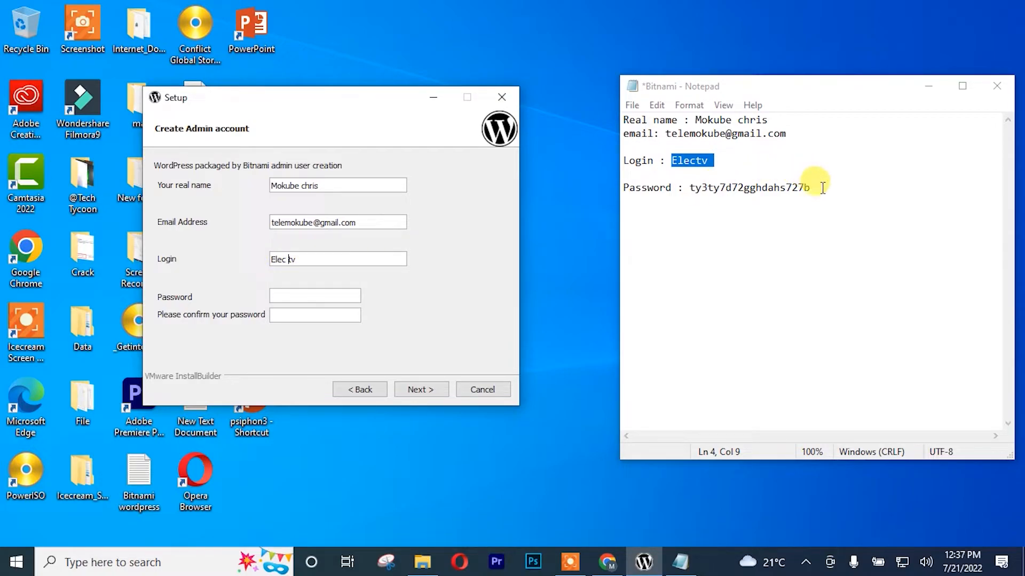
Step: Paste the noted password into both password fields and accept the admin account
{"action": "left_click_drag", "start_coordinate": [824, 189], "coordinate": [689, 187]}
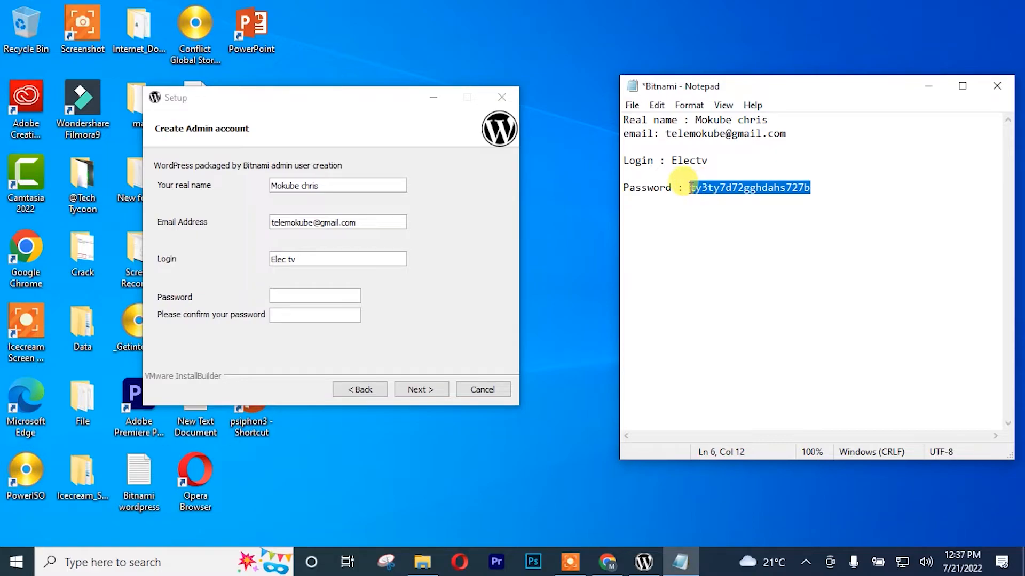
{"action": "left_click", "coordinate": [289, 294]}
{"action": "key", "text": "ctrl+v"}
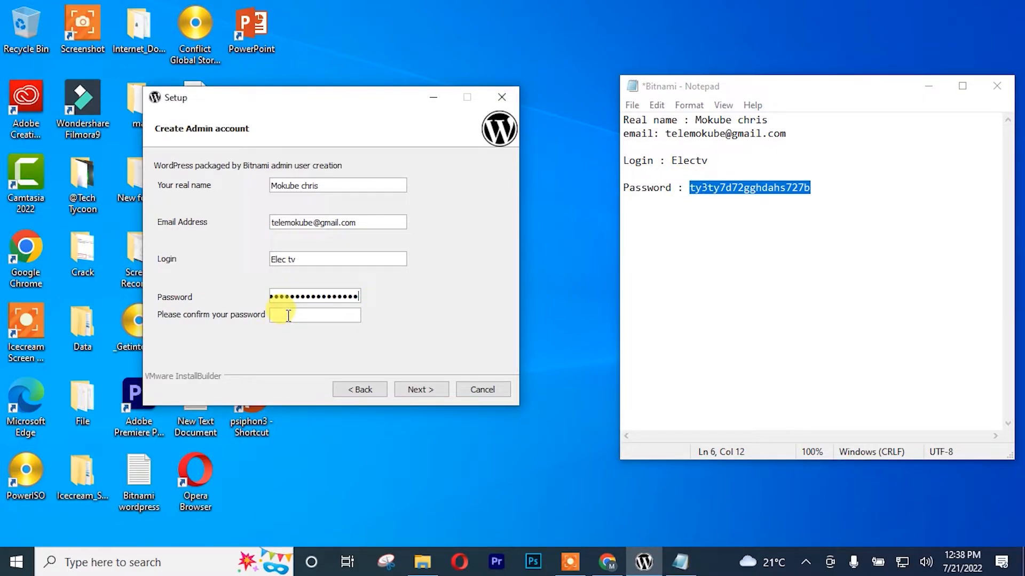
{"action": "key", "text": "ctrl+v"}
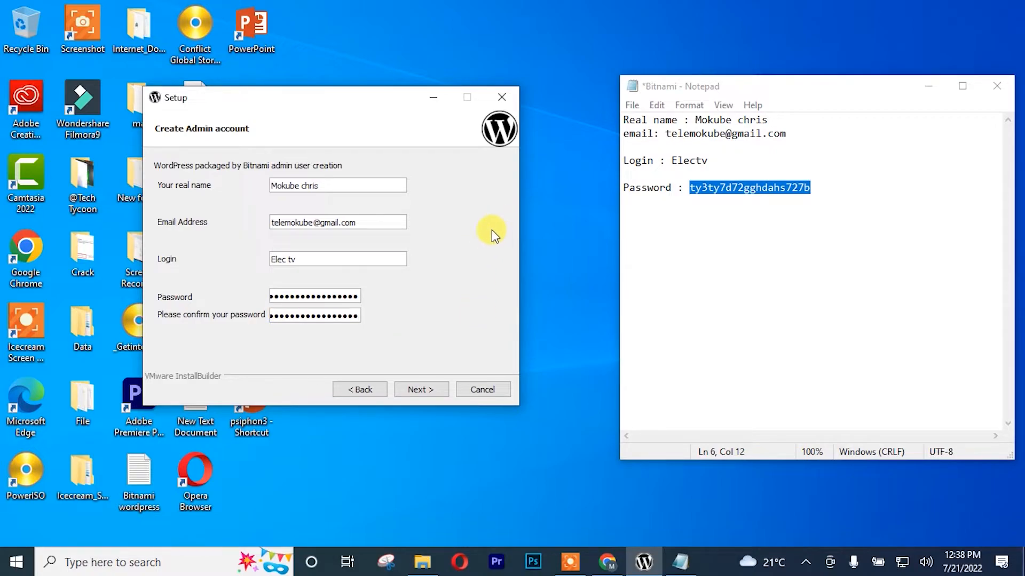
{"action": "left_click", "coordinate": [422, 390]}
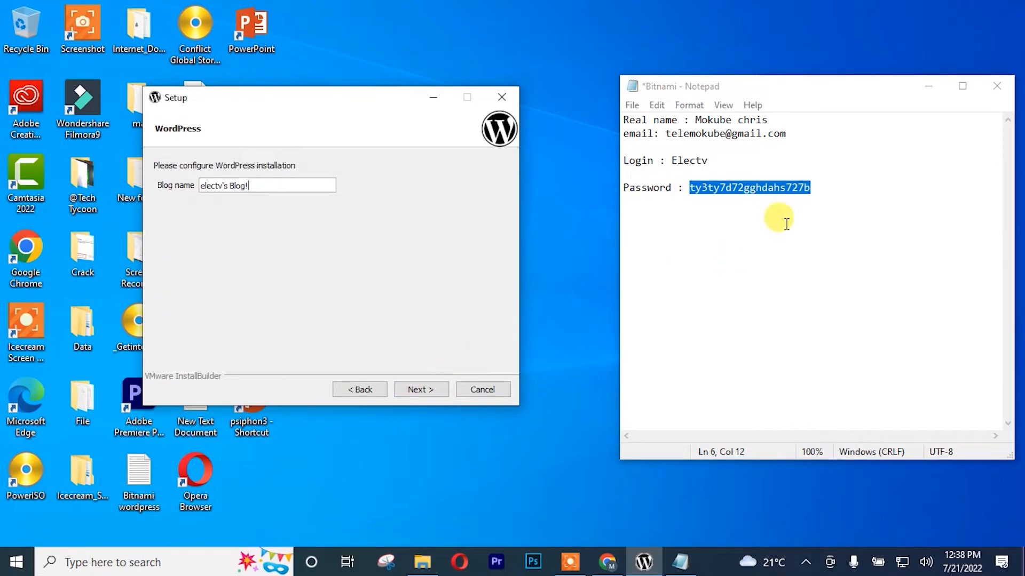
Step: Add a 'Blog name :' line to the note containing the setup's default blog name
{"action": "left_click", "coordinate": [843, 212]}
{"action": "key", "text": "Return"}
{"action": "key", "text": "Return"}
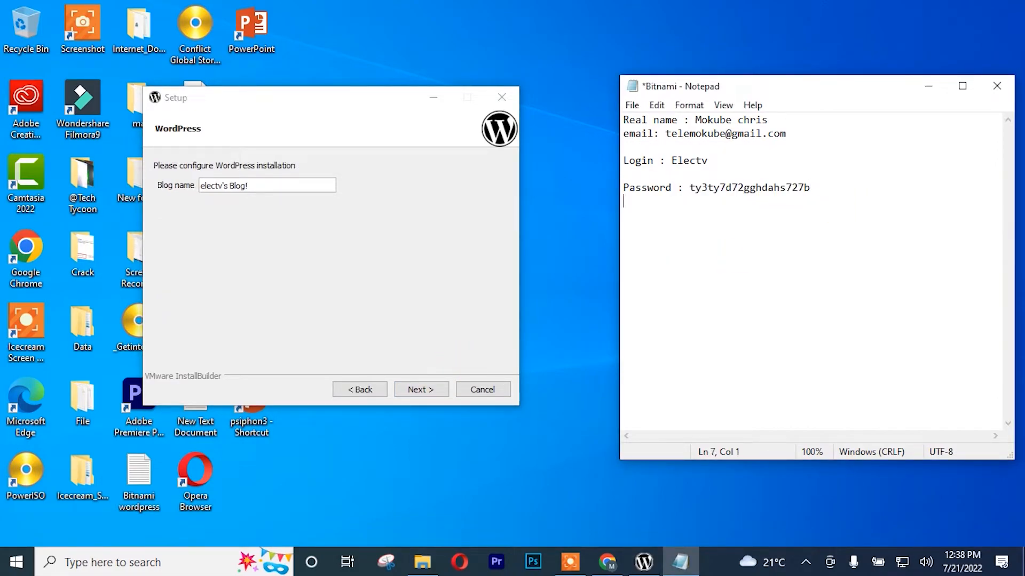
{"action": "type", "text": "Blog name : www"}
{"action": "key", "text": "BackSpace"}
{"action": "key", "text": "BackSpace"}
{"action": "key", "text": "BackSpace"}
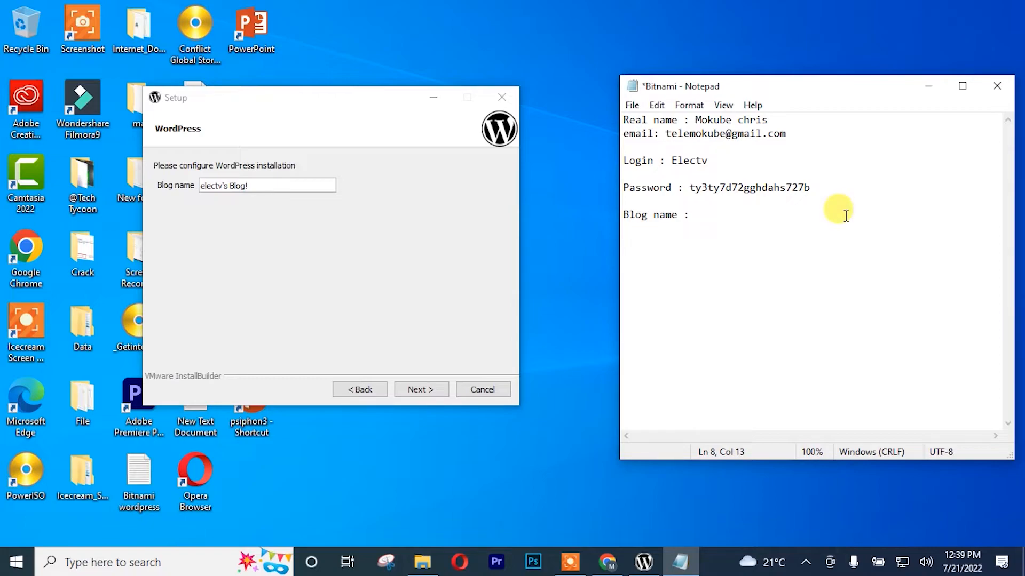
{"action": "left_click", "coordinate": [266, 185]}
{"action": "key", "text": "ctrl+a"}
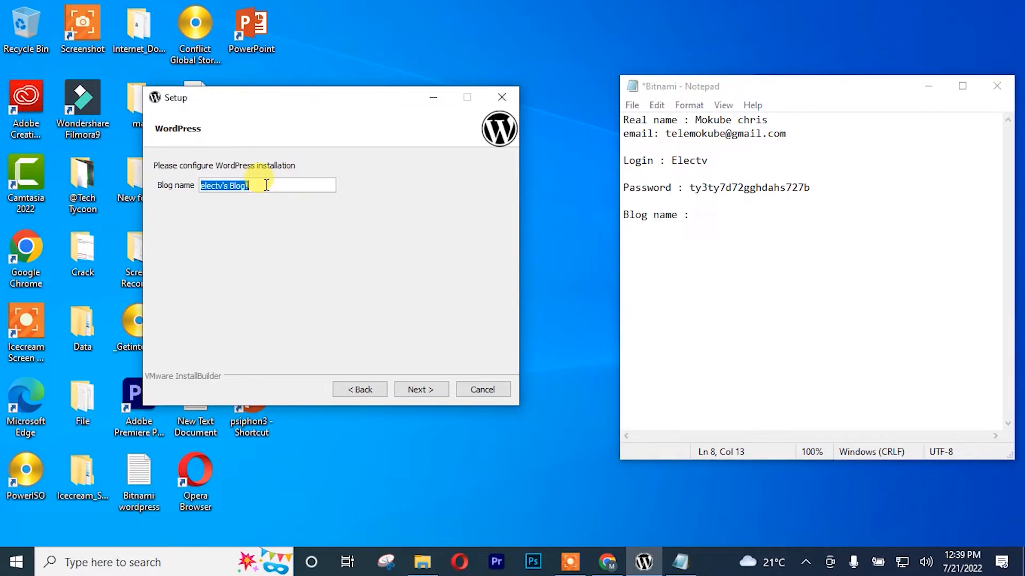
{"action": "key", "text": "ctrl+c"}
{"action": "left_click", "coordinate": [744, 222]}
{"action": "key", "text": "ctrl+v"}
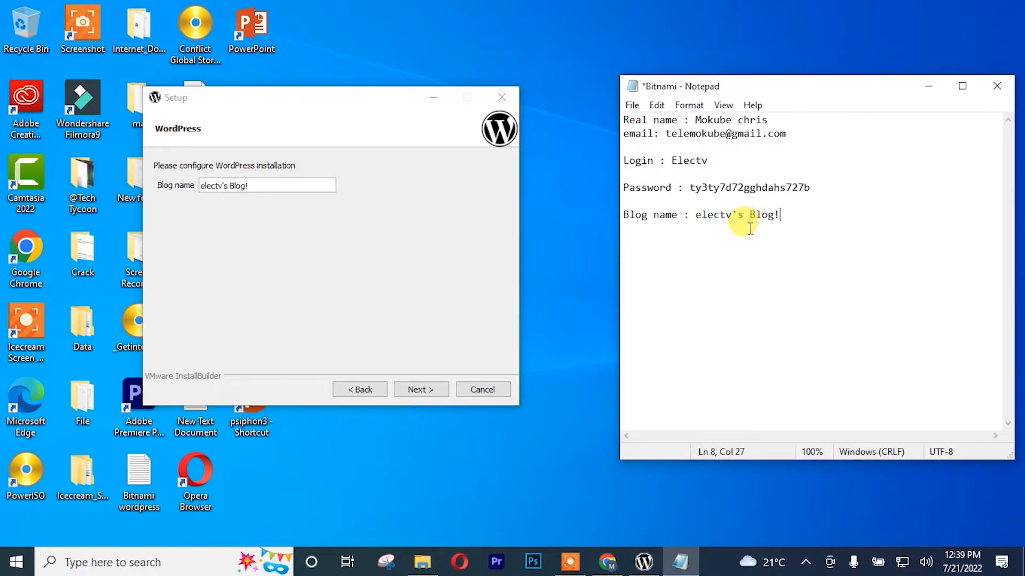
{"action": "left_click", "coordinate": [325, 246]}
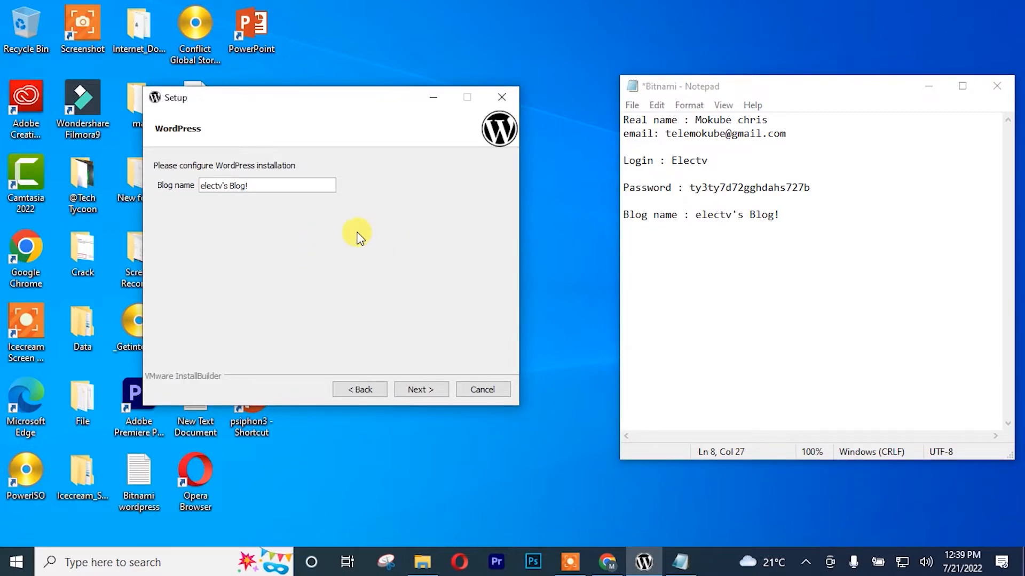
Step: Keep the blog name, leave mail support unchecked, and skip the cloud deployment offer
{"action": "left_click", "coordinate": [417, 390]}
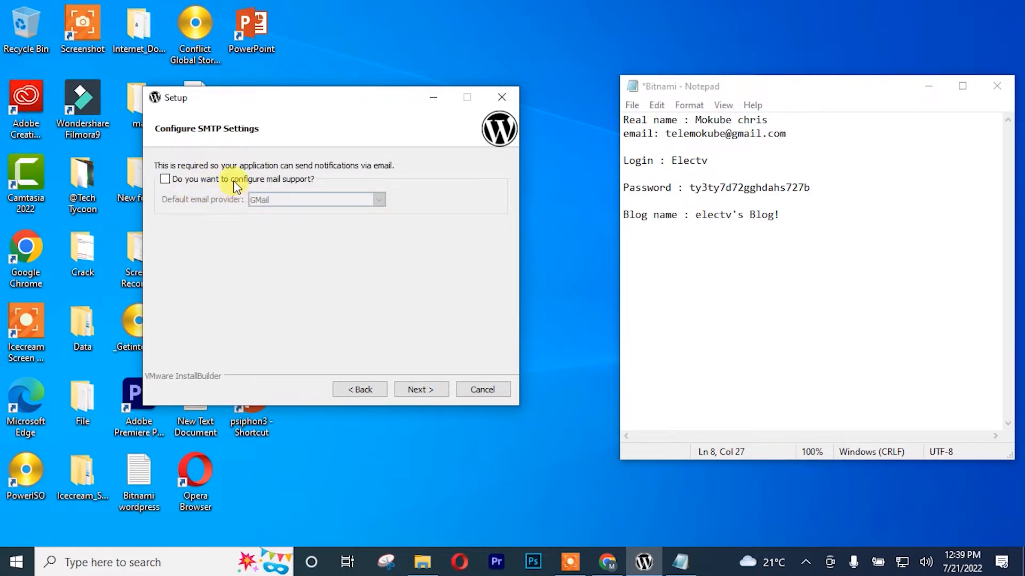
{"action": "left_click", "coordinate": [166, 179]}
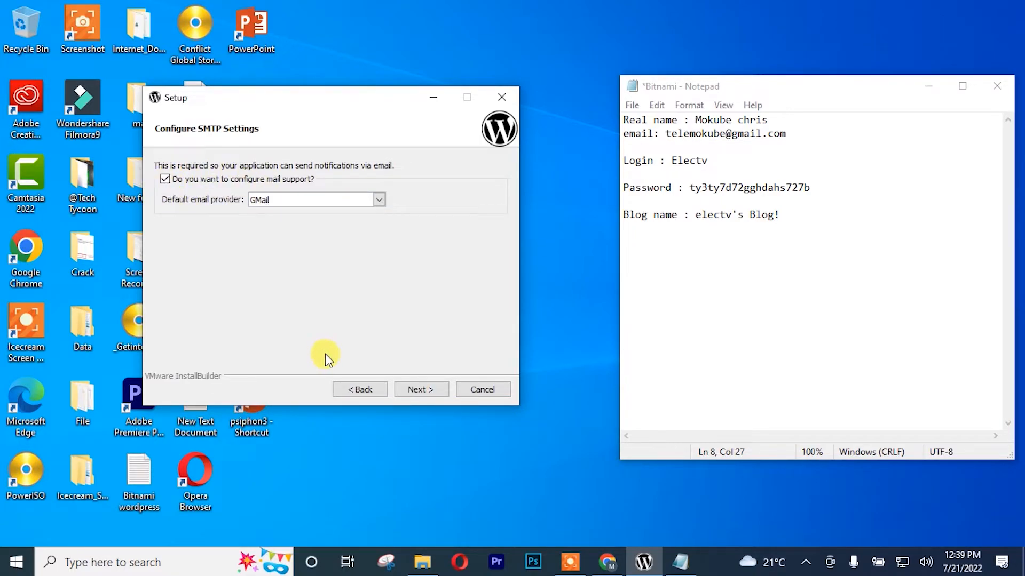
{"action": "left_click", "coordinate": [166, 180]}
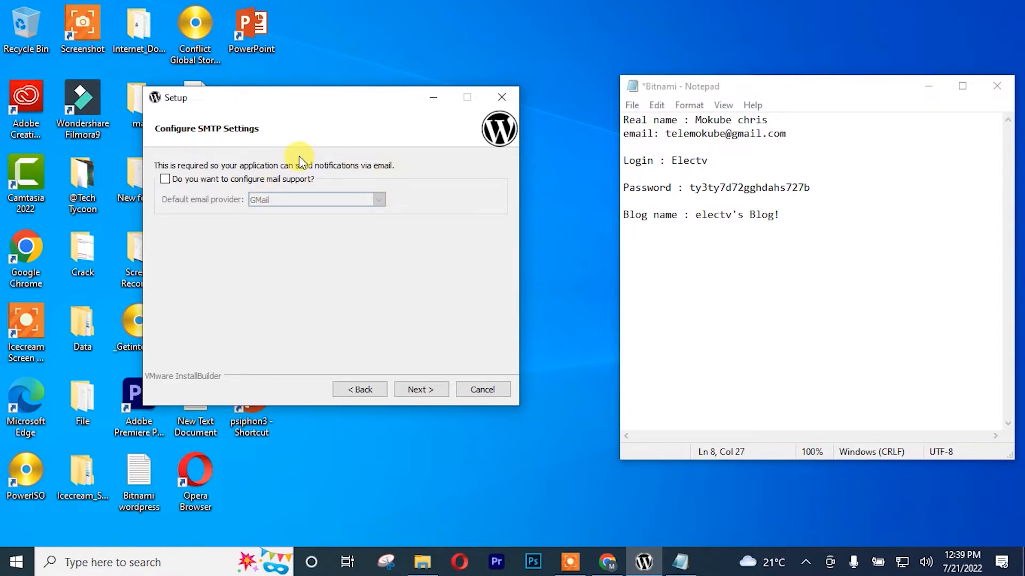
{"action": "left_click", "coordinate": [166, 180]}
{"action": "left_click", "coordinate": [165, 179]}
{"action": "left_click", "coordinate": [429, 391]}
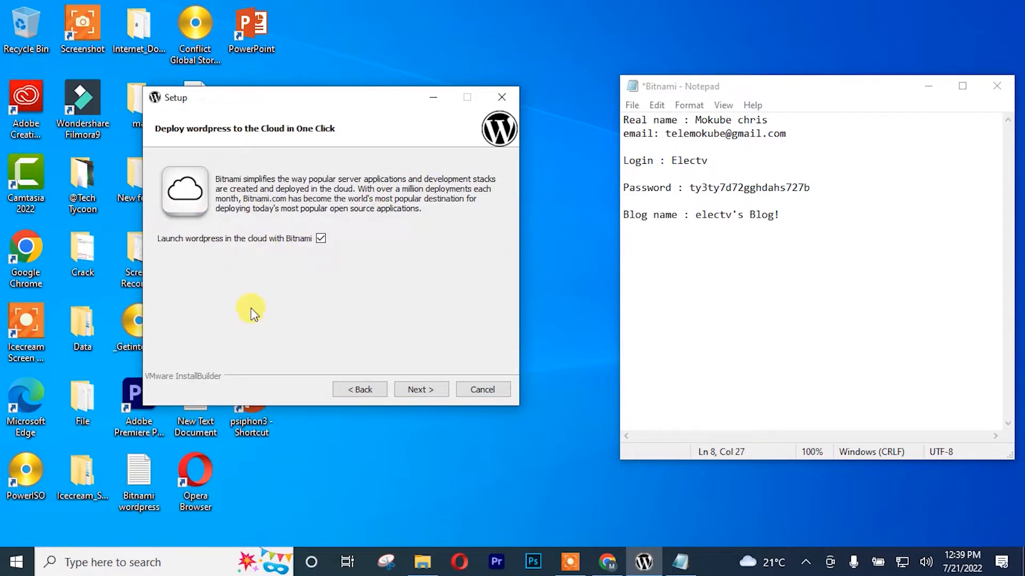
{"action": "left_click", "coordinate": [427, 390]}
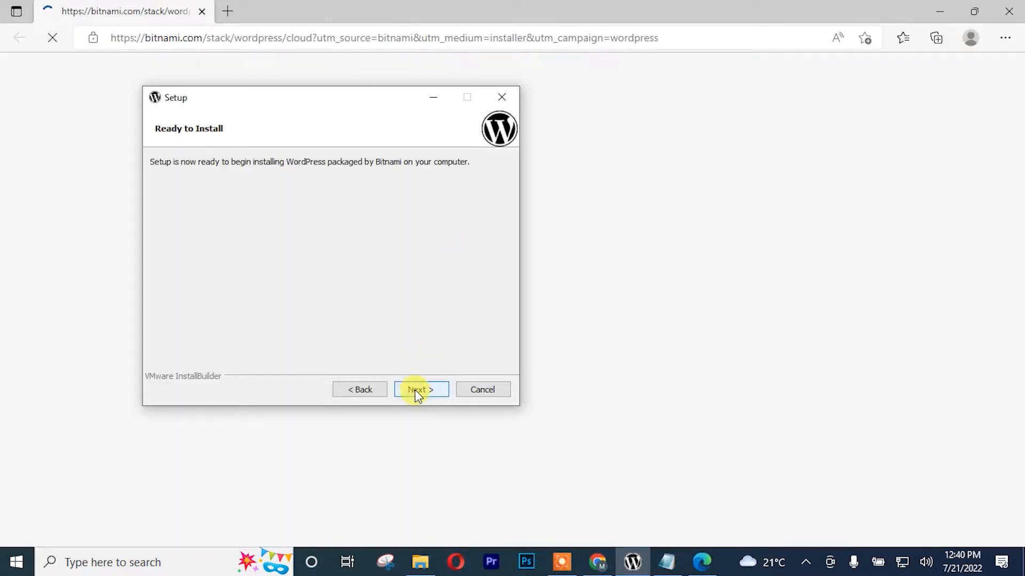
Step: Start the WordPress installation from the Ready to Install page
{"action": "left_click", "coordinate": [415, 389]}
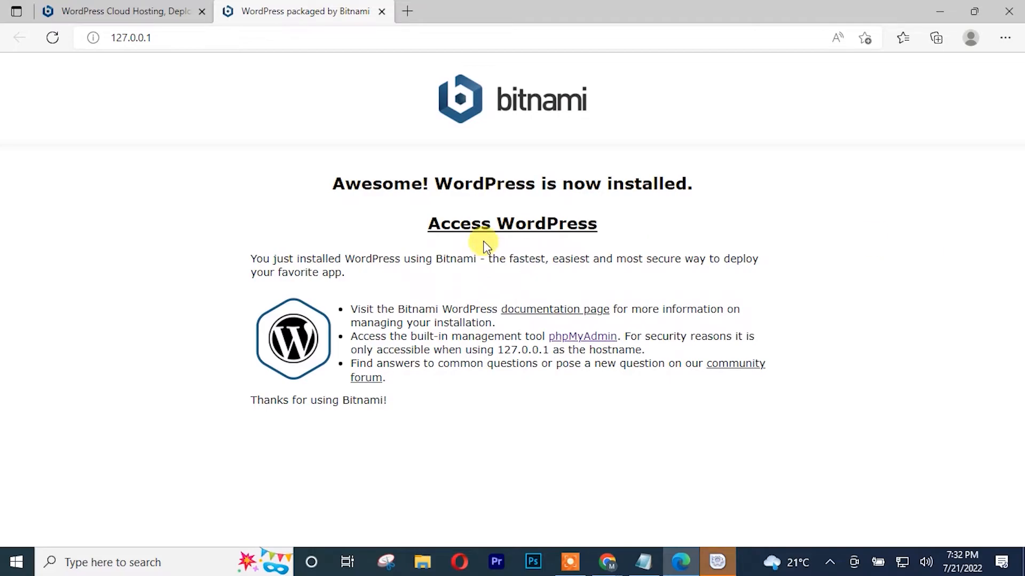
Step: Open the newly installed local blog and select the end of its address to edit
{"action": "left_click", "coordinate": [496, 228]}
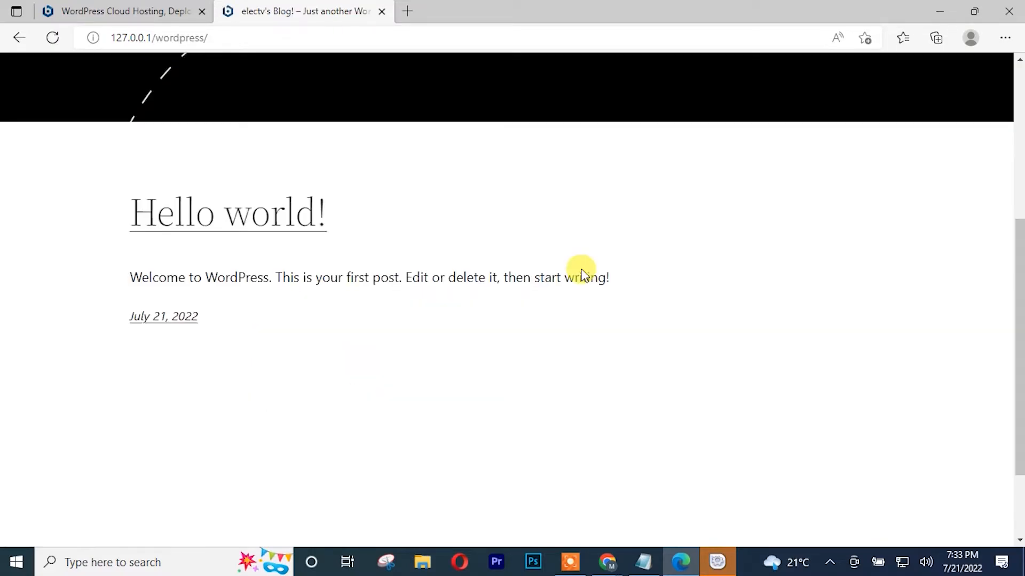
{"action": "scroll", "coordinate": [576, 263], "scroll_direction": "up", "scroll_amount": 4}
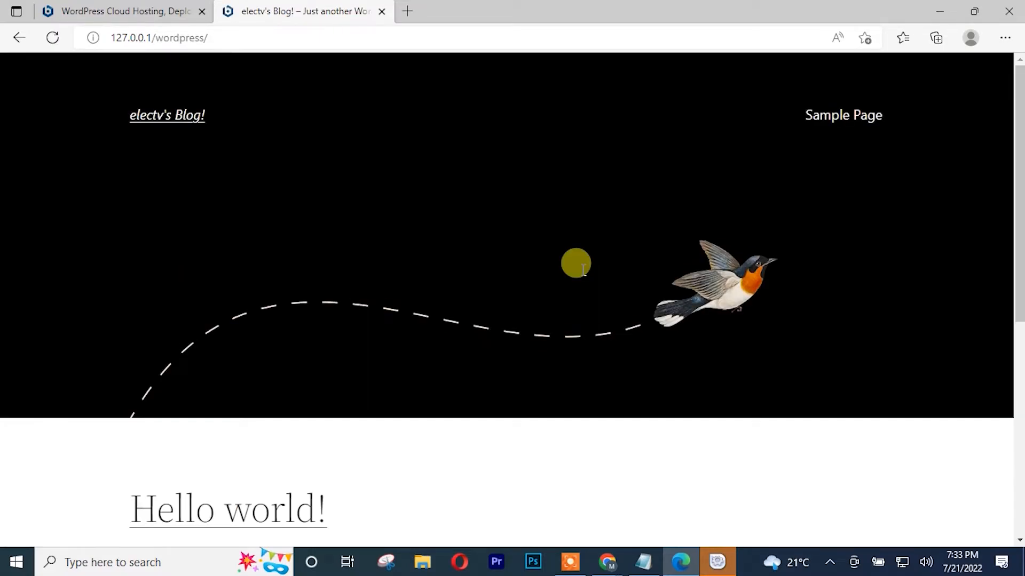
{"action": "scroll", "coordinate": [595, 224], "scroll_direction": "down", "scroll_amount": 5}
{"action": "scroll", "coordinate": [590, 270], "scroll_direction": "up", "scroll_amount": 5}
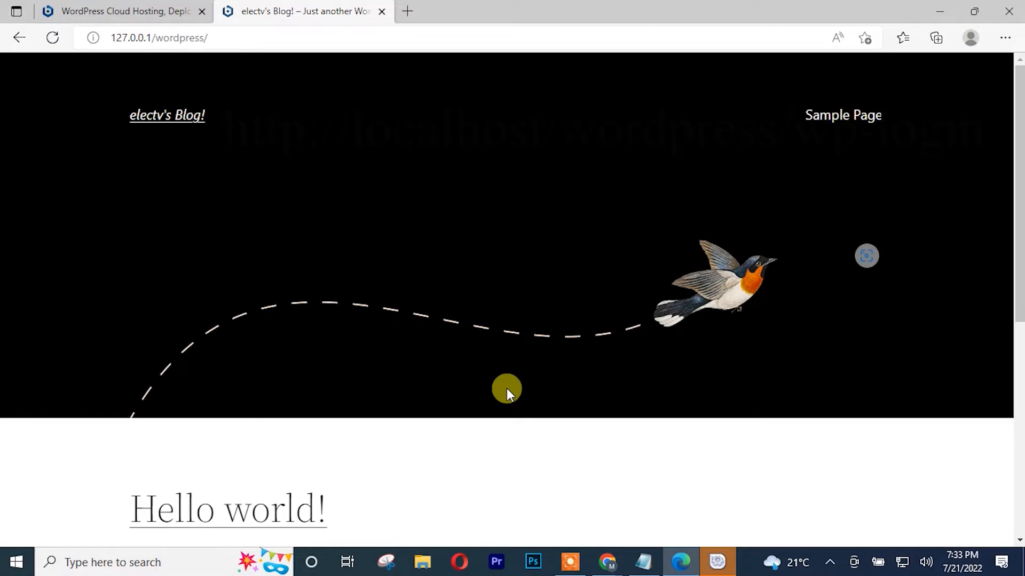
{"action": "left_click", "coordinate": [254, 32]}
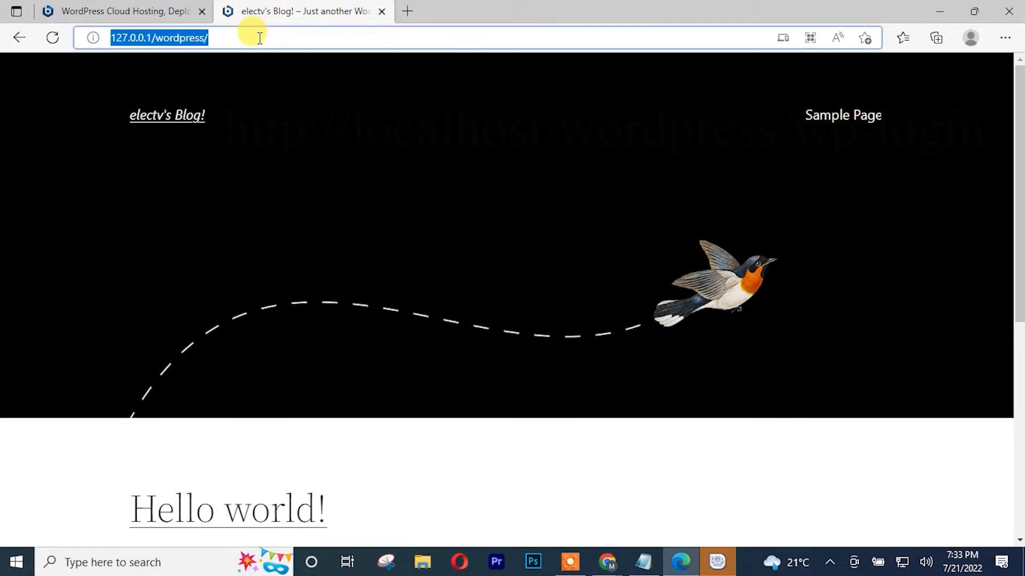
{"action": "left_click", "coordinate": [156, 9]}
{"action": "left_click", "coordinate": [318, 11]}
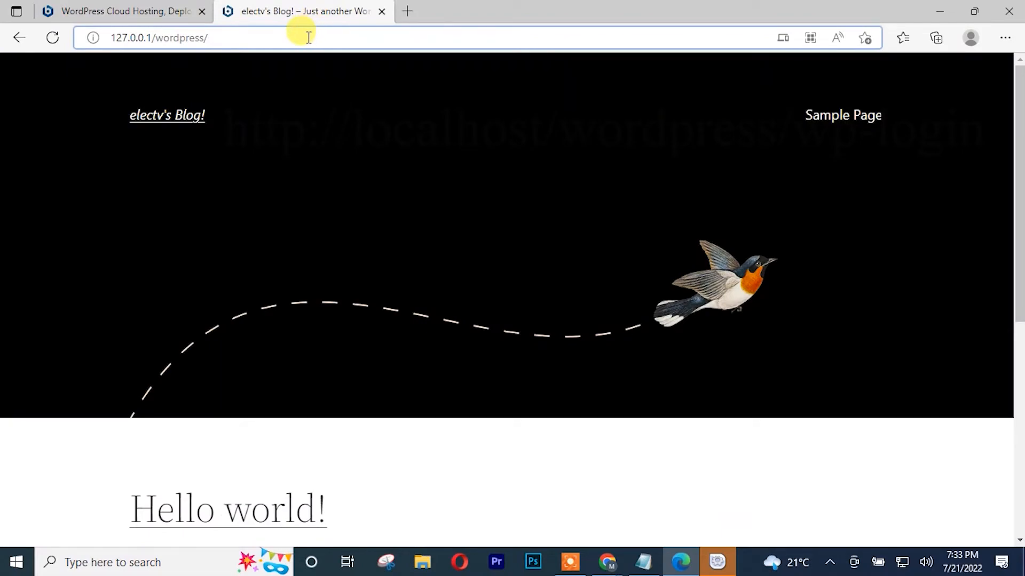
{"action": "left_click_drag", "start_coordinate": [282, 32], "coordinate": [171, 34]}
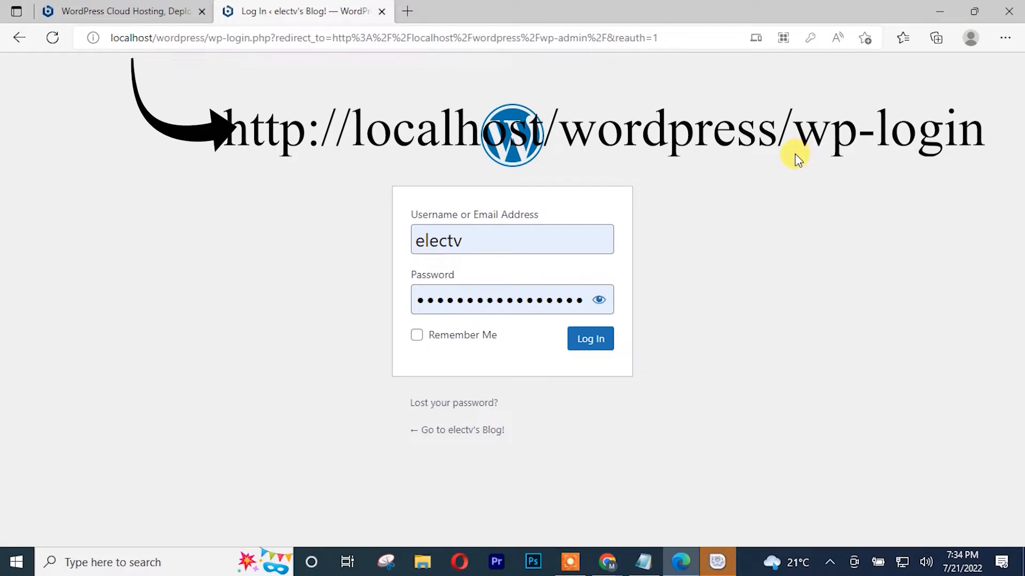
Step: Paste the saved admin username from the Notepad notes into the Username field, correcting its first letter to lowercase
{"action": "left_click", "coordinate": [647, 561]}
{"action": "left_click_drag", "start_coordinate": [720, 162], "coordinate": [670, 160]}
{"action": "key", "text": "ctrl+c"}
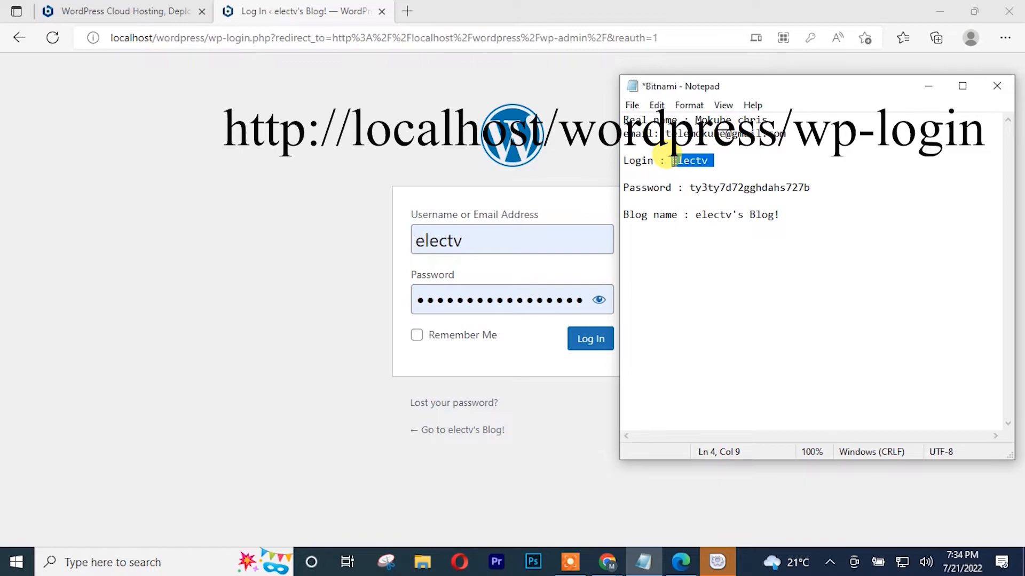
{"action": "double_click", "coordinate": [485, 240]}
{"action": "key", "text": "ctrl+v"}
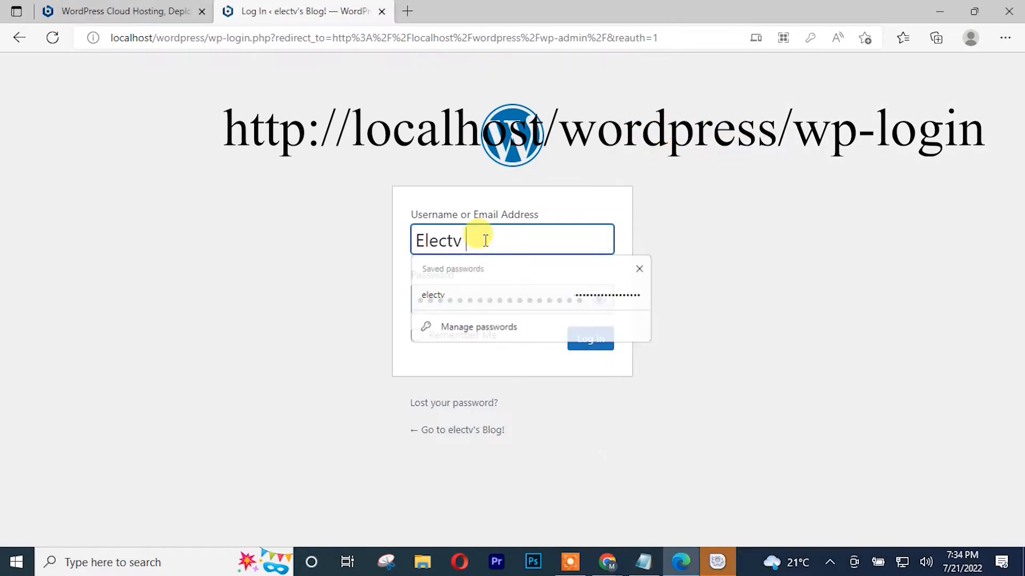
{"action": "left_click", "coordinate": [423, 236]}
{"action": "key", "text": "BackSpace"}
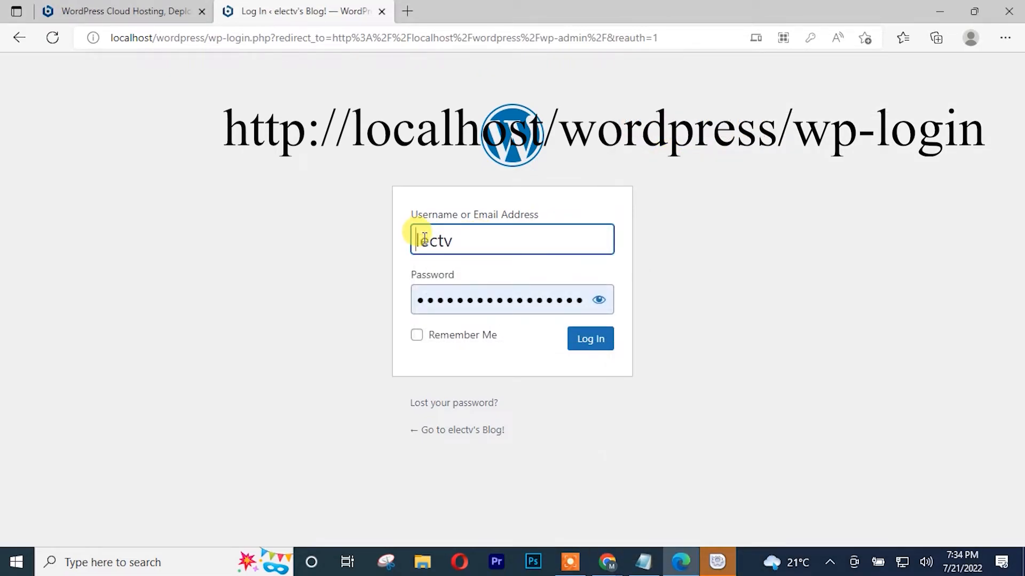
{"action": "type", "text": "e"}
{"action": "left_click", "coordinate": [711, 203]}
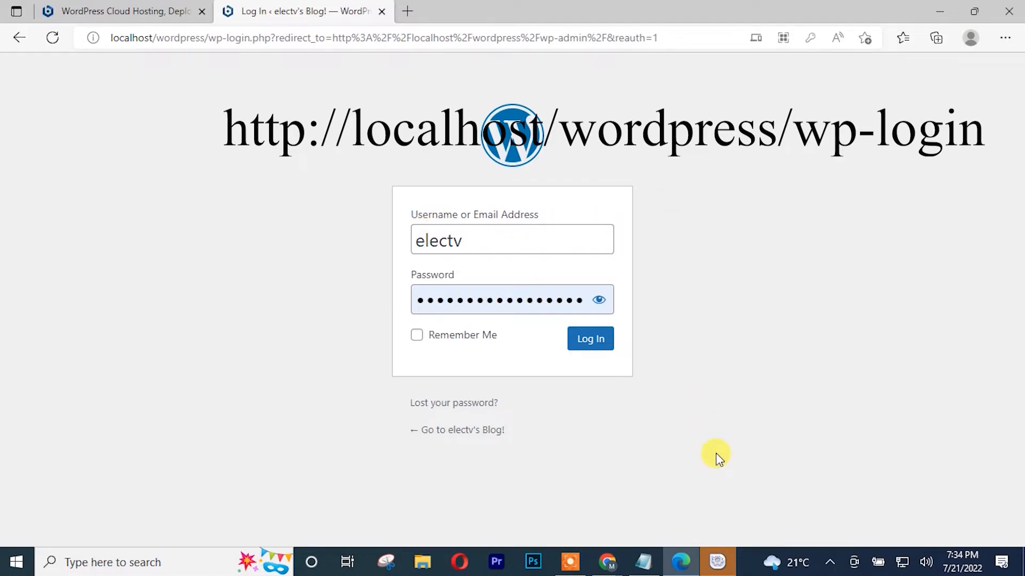
Step: Copy the saved password from the Notepad notes and paste it into the Password field
{"action": "left_click", "coordinate": [647, 568]}
{"action": "left_click_drag", "start_coordinate": [811, 187], "coordinate": [691, 187]}
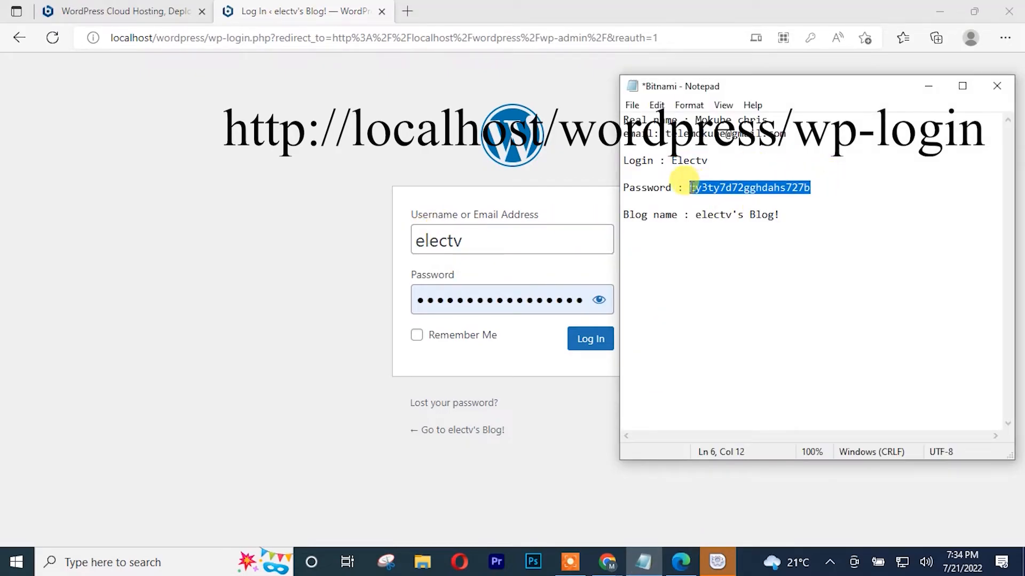
{"action": "key", "text": "ctrl+c"}
{"action": "left_click", "coordinate": [531, 297]}
{"action": "key", "text": "ctrl+a"}
{"action": "key", "text": "ctrl+v"}
{"action": "left_click", "coordinate": [793, 217]}
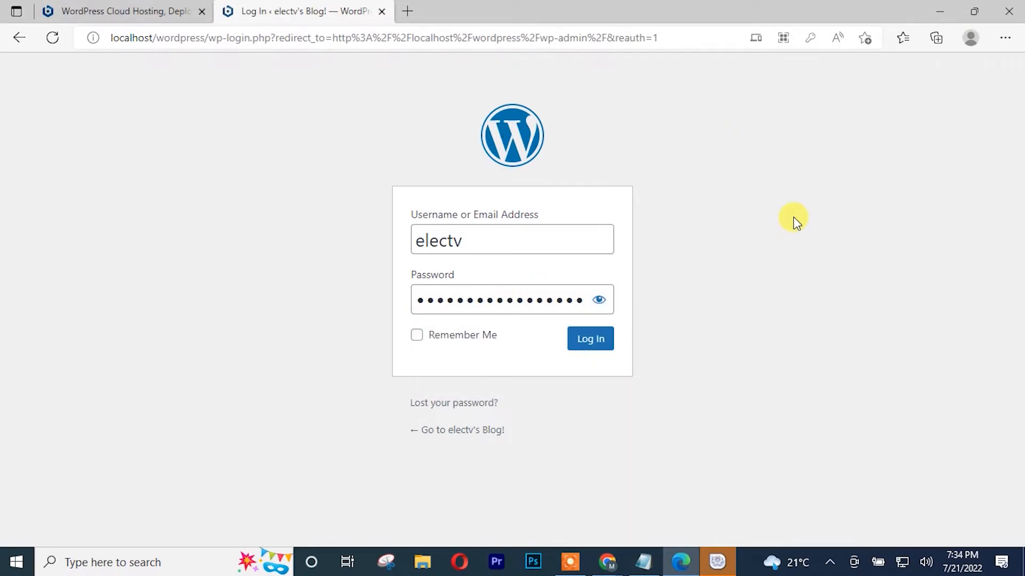
Step: Log in, let Edge save the password, and scroll through the Welcome to WordPress dashboard
{"action": "left_click", "coordinate": [593, 347]}
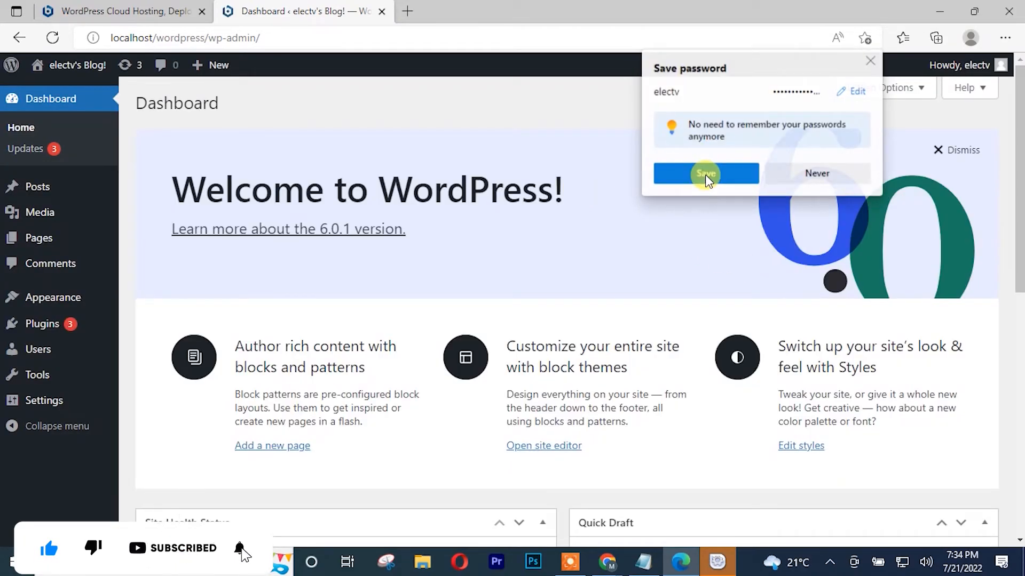
{"action": "left_click", "coordinate": [706, 174]}
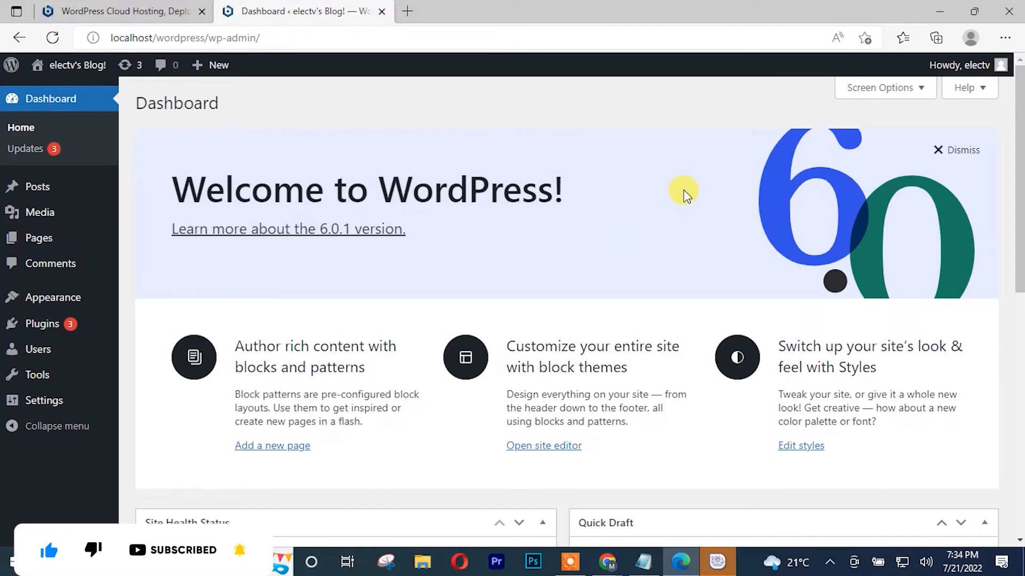
{"action": "scroll", "coordinate": [643, 142], "scroll_direction": "down", "scroll_amount": 5}
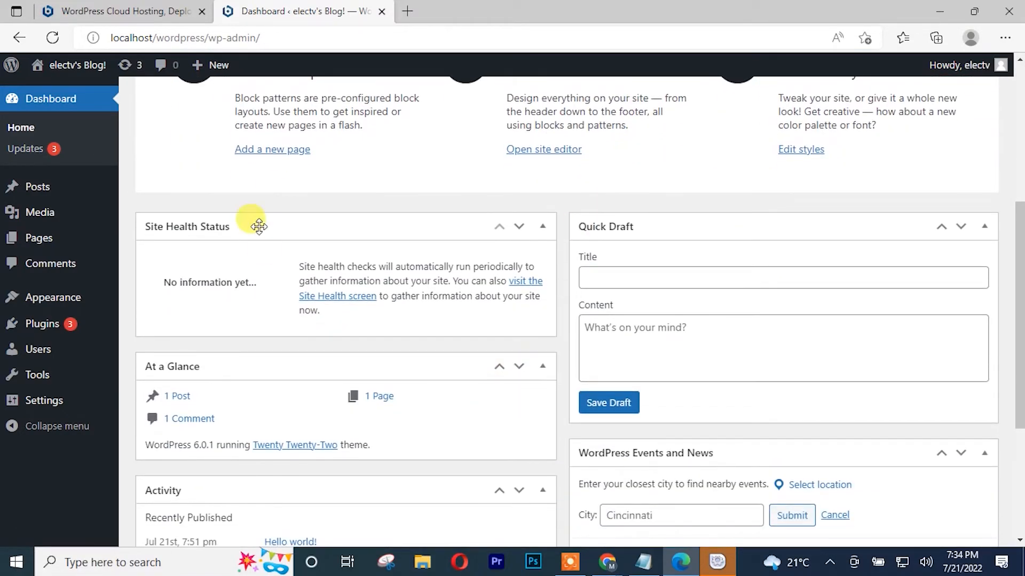
{"action": "scroll", "coordinate": [590, 284], "scroll_direction": "up", "scroll_amount": 2}
{"action": "scroll", "coordinate": [590, 285], "scroll_direction": "up", "scroll_amount": 3}
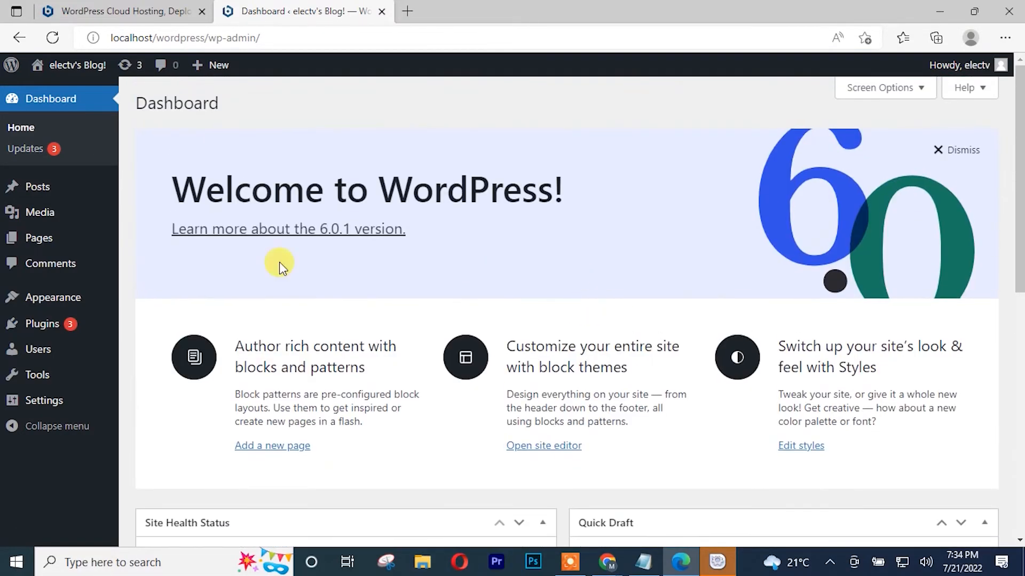
{"action": "mouse_move", "coordinate": [52, 329]}
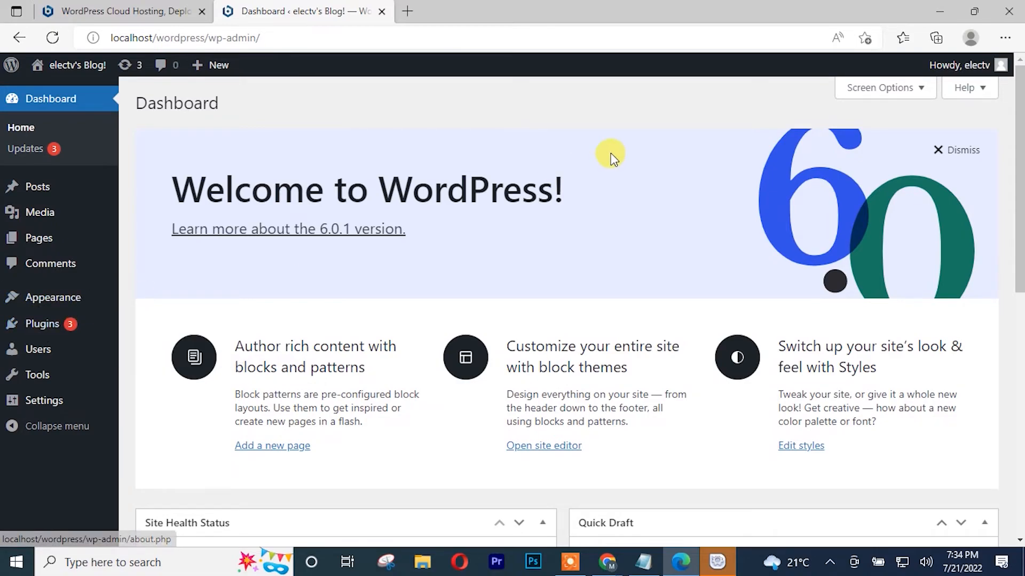